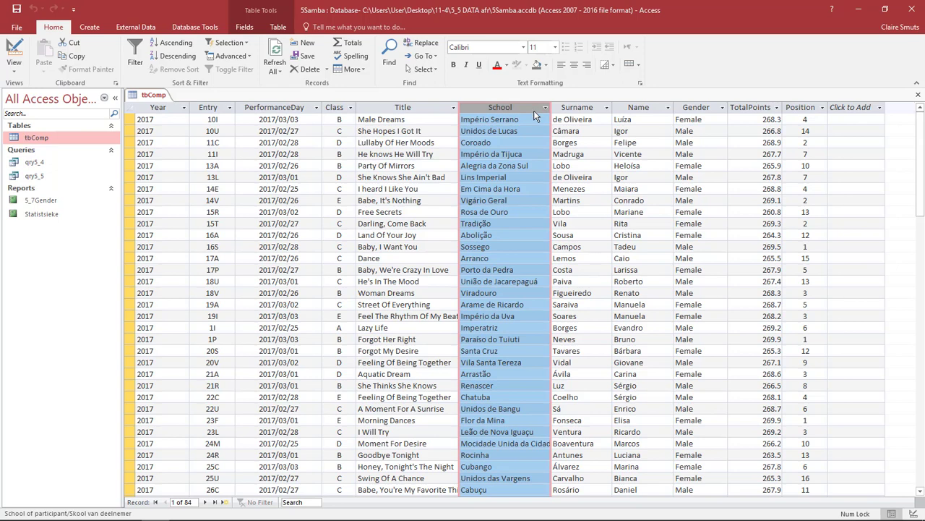
Step: Examine the distinct values in the Class and Year columns and the entries in the Gender column of tbComp
click(350, 107)
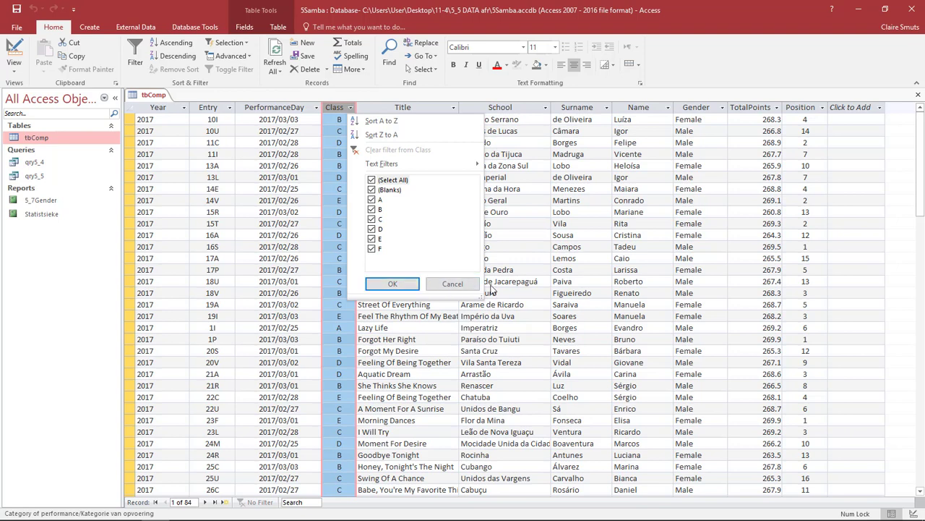
click(405, 285)
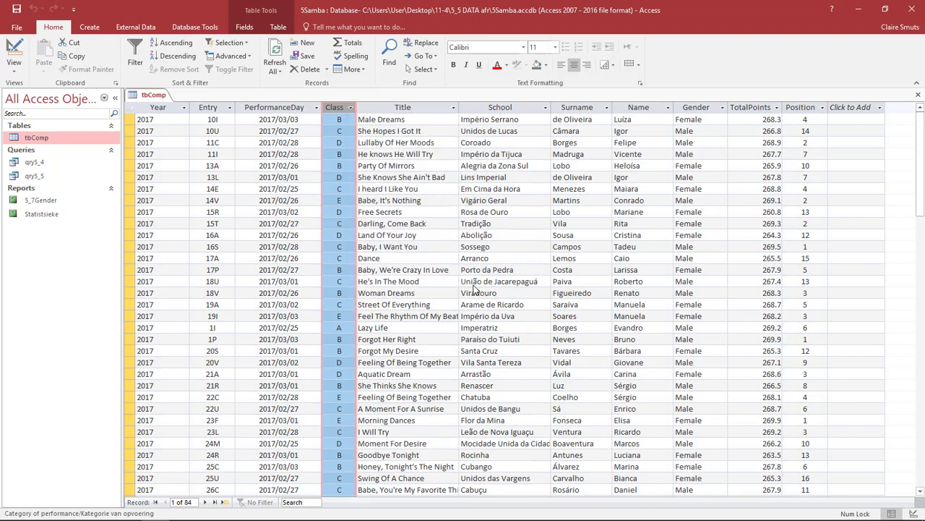
click(723, 107)
click(724, 108)
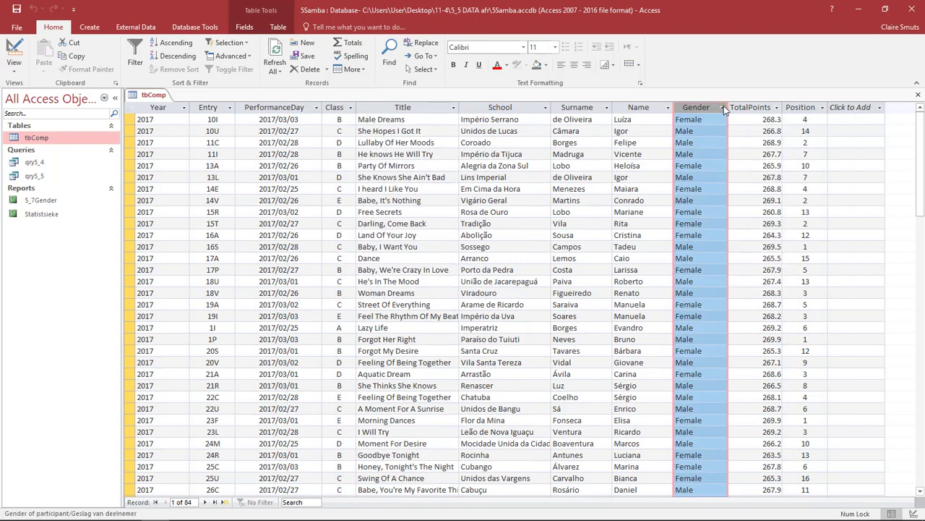
click(185, 108)
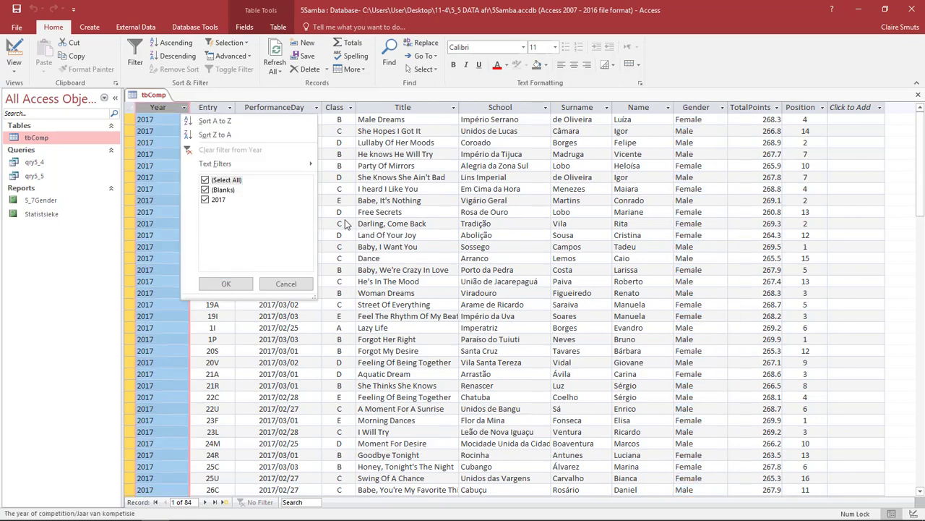
click(448, 220)
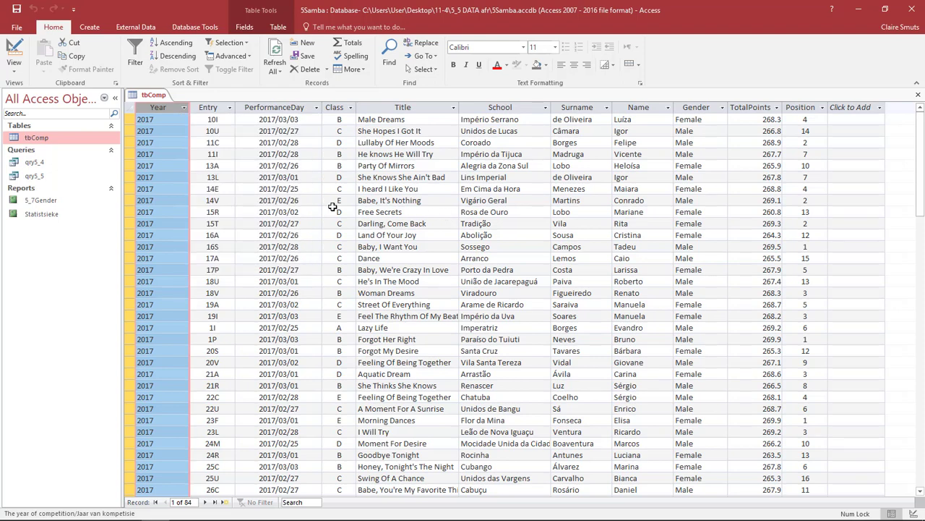
click(687, 108)
click(686, 235)
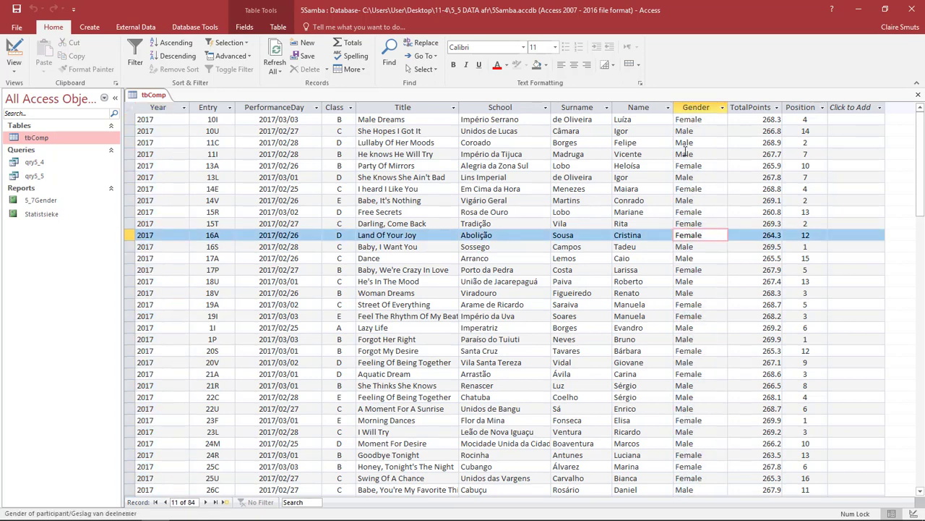
click(686, 120)
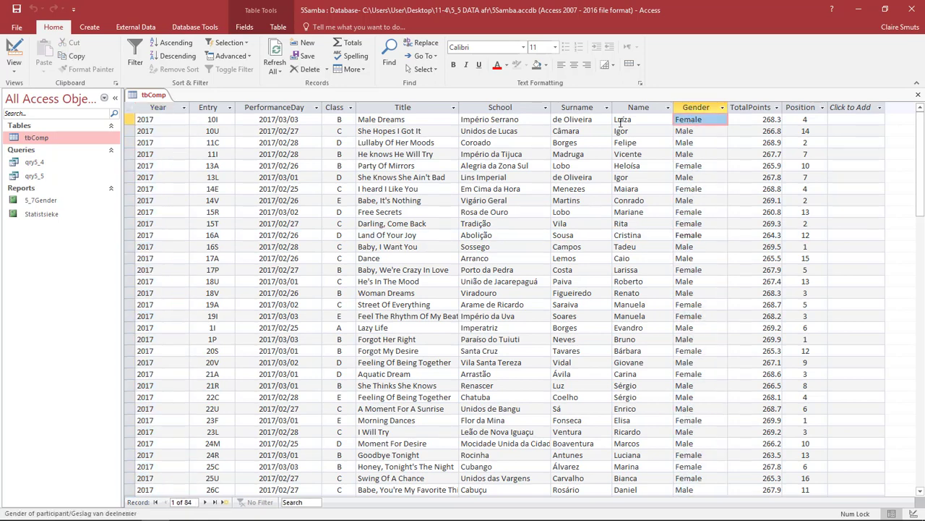
Step: Start a Report Wizard report based on the tbComp table and add the PerformanceDay field
click(88, 28)
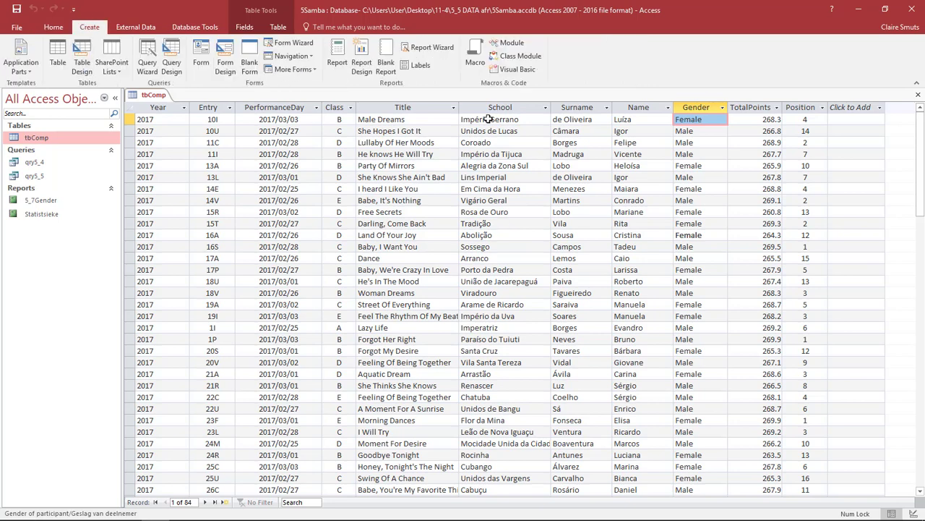
click(437, 47)
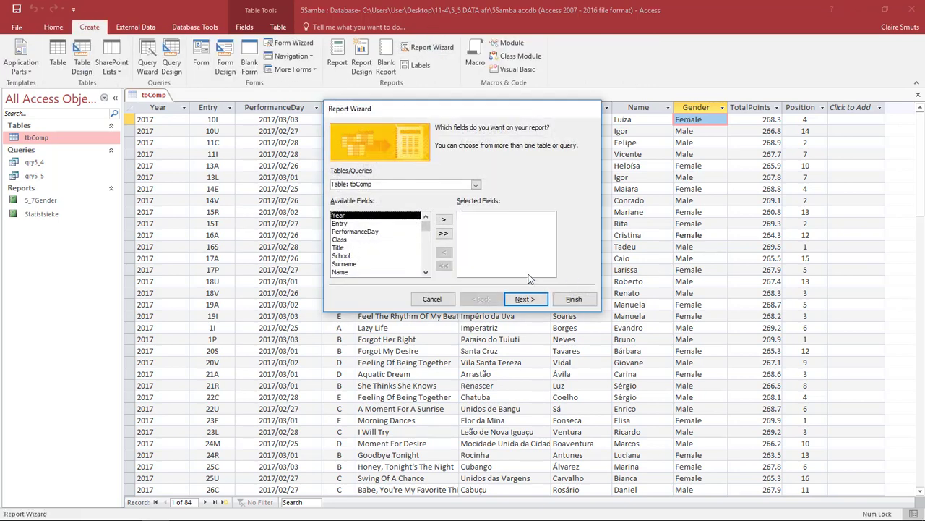
click(400, 232)
click(443, 219)
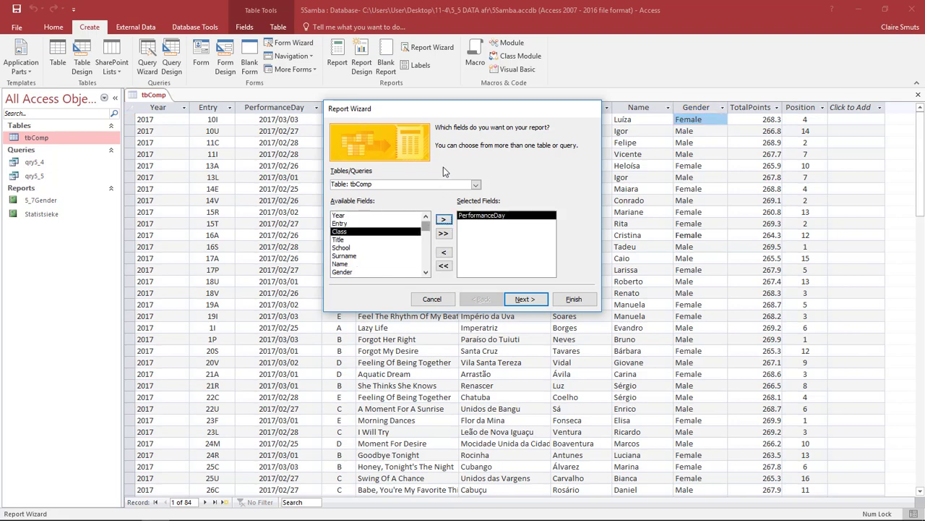
Step: Add the Title, Surname, Name, Gender and TotalPoints fields to the report's selected fields
click(401, 240)
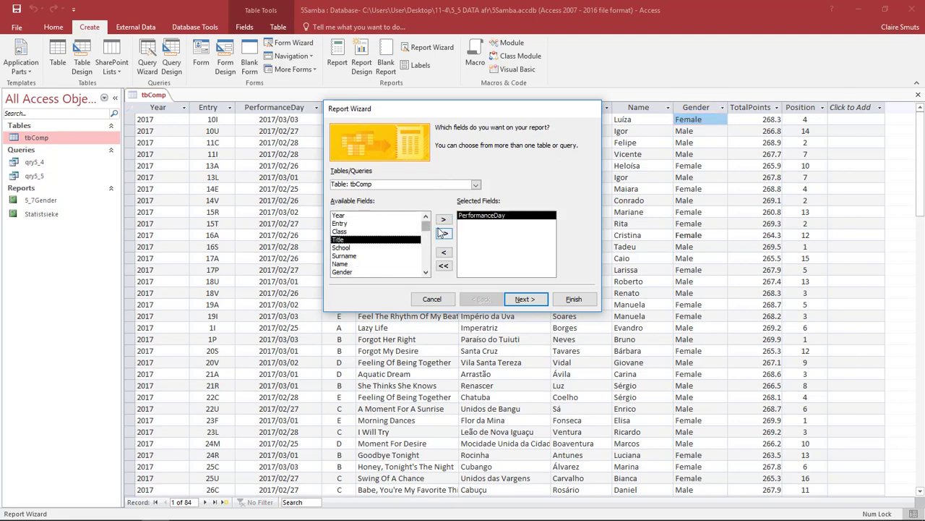
click(443, 219)
click(389, 248)
click(442, 220)
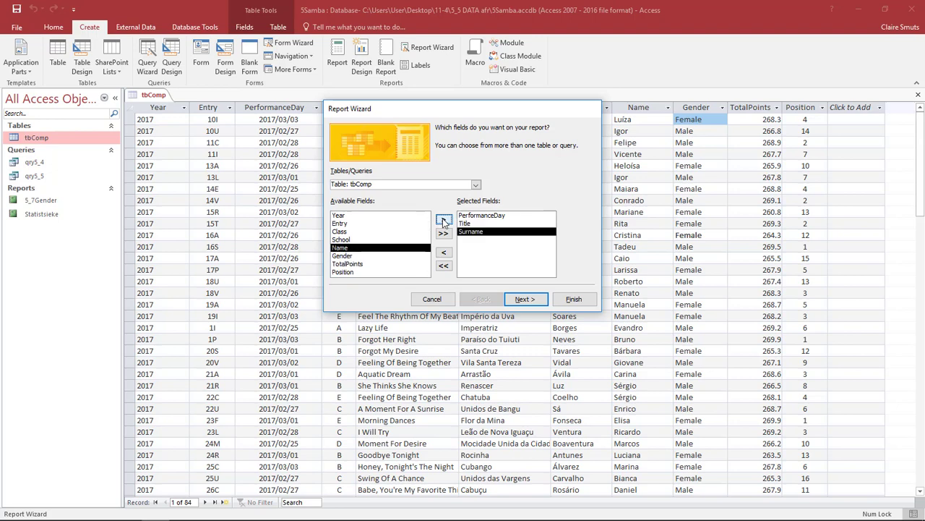
click(442, 219)
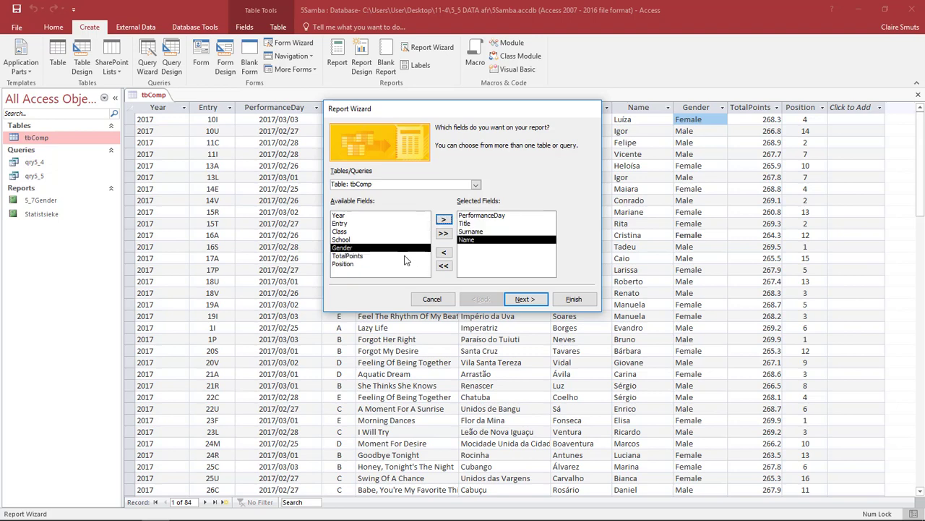
click(444, 219)
click(443, 220)
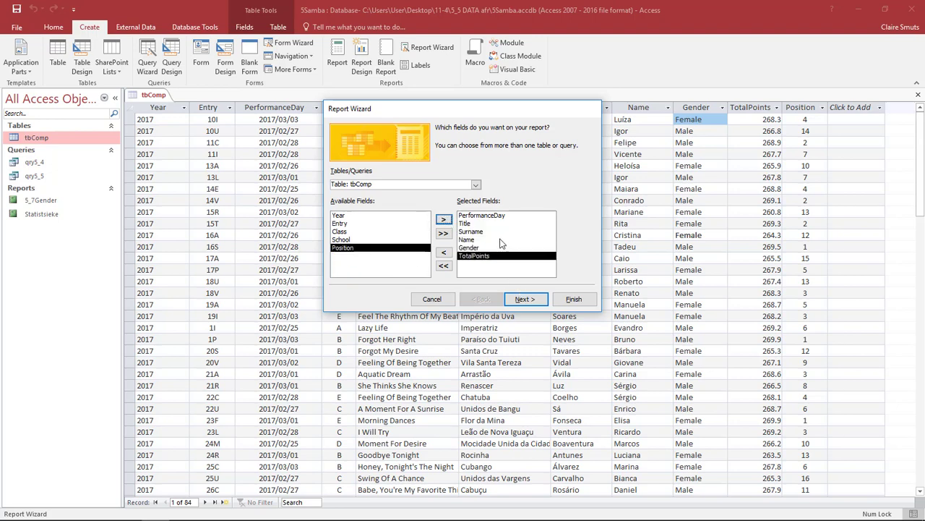
Step: Remove the Title field from the report's selected fields and continue to the grouping options
click(493, 223)
click(443, 252)
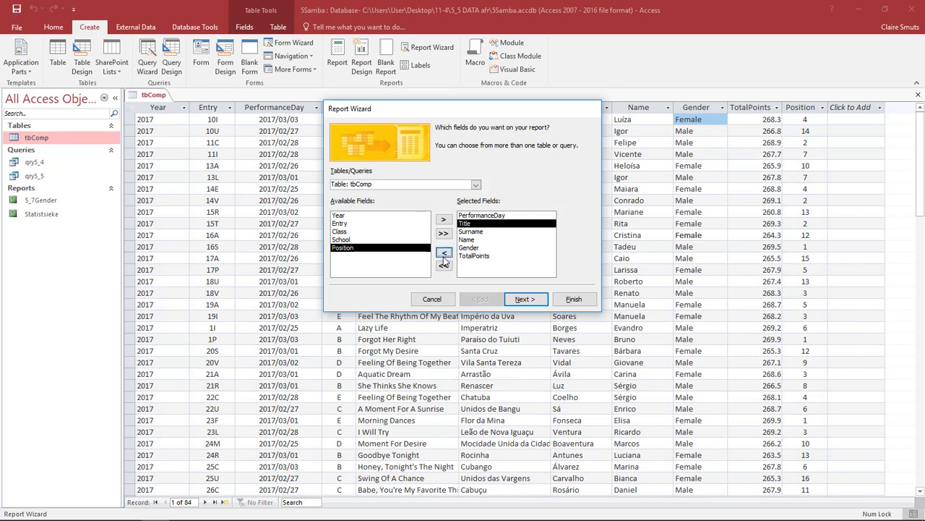
click(521, 298)
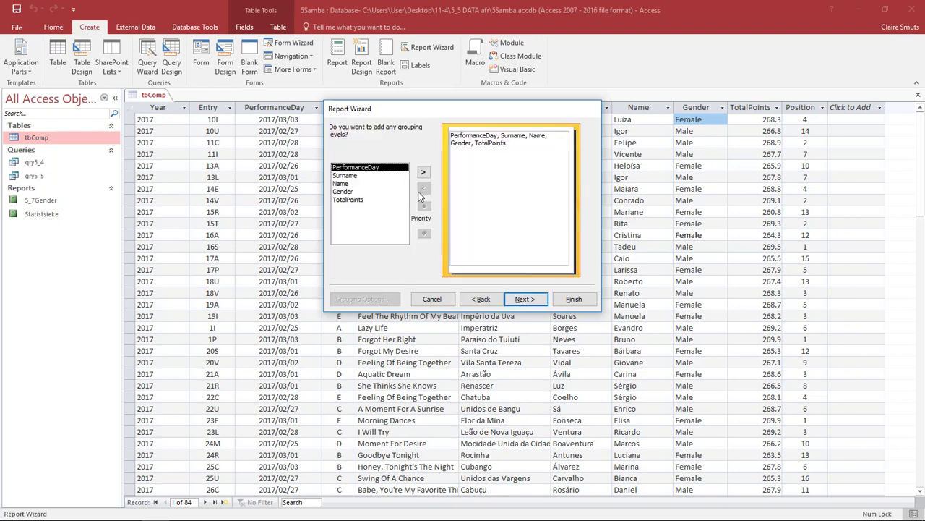
Step: Group the report by Gender and sort its detail records by Surname in ascending order
click(373, 191)
click(423, 172)
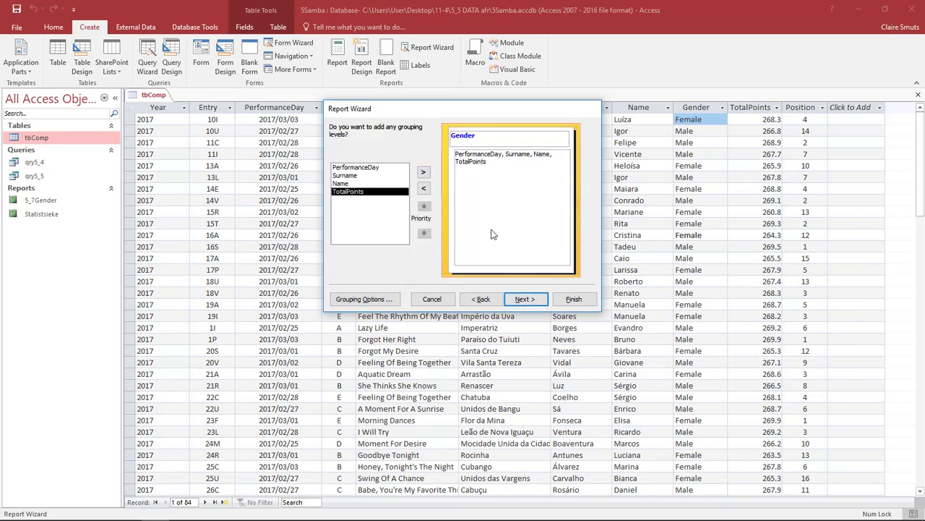
click(544, 300)
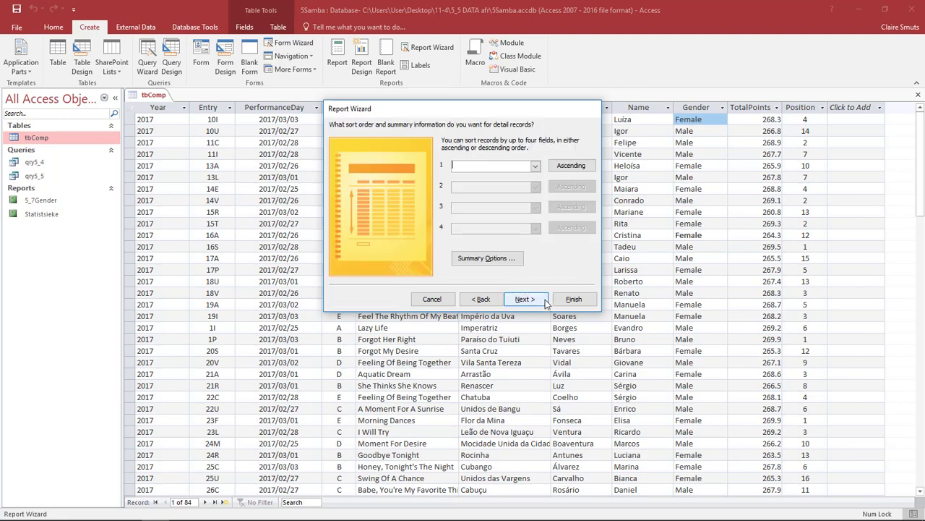
click(535, 166)
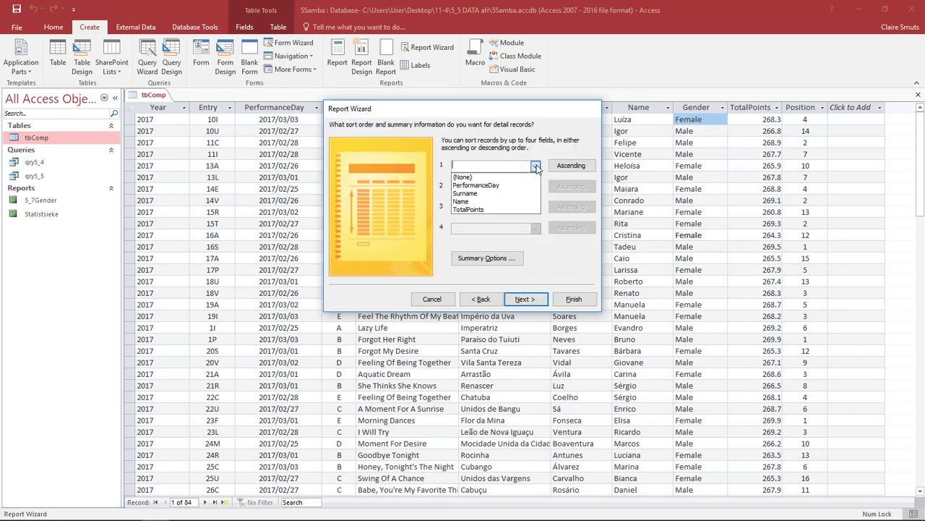
click(506, 193)
click(527, 299)
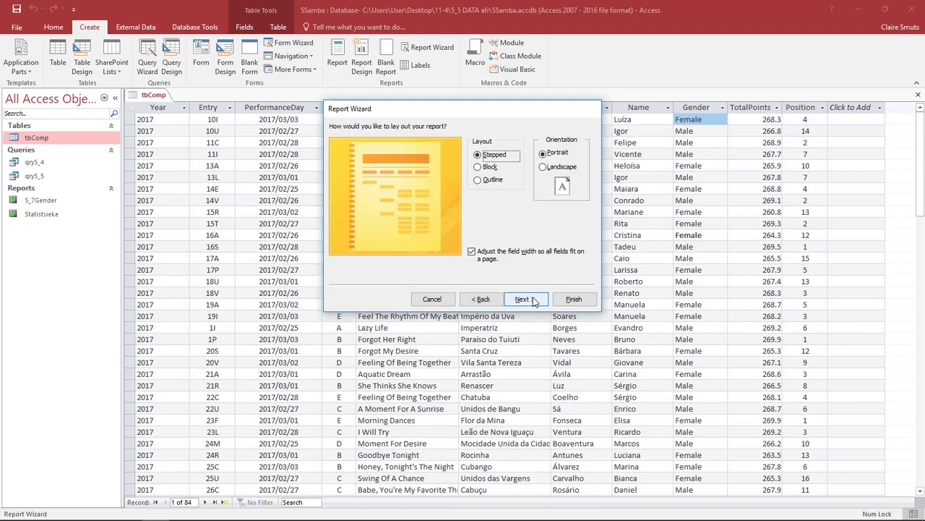
Step: Keep the stepped portrait layout, title the report Statistieke and finish the wizard with a preview
click(526, 300)
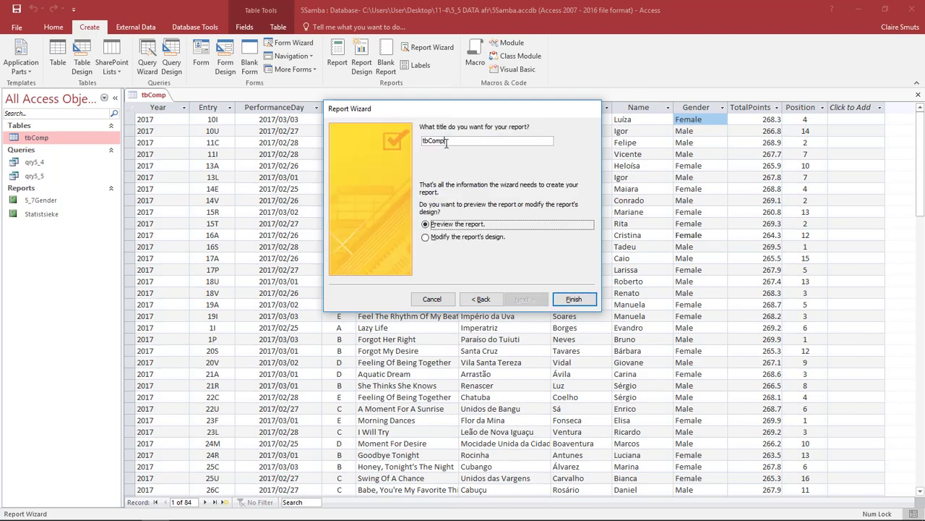
text(Stat)
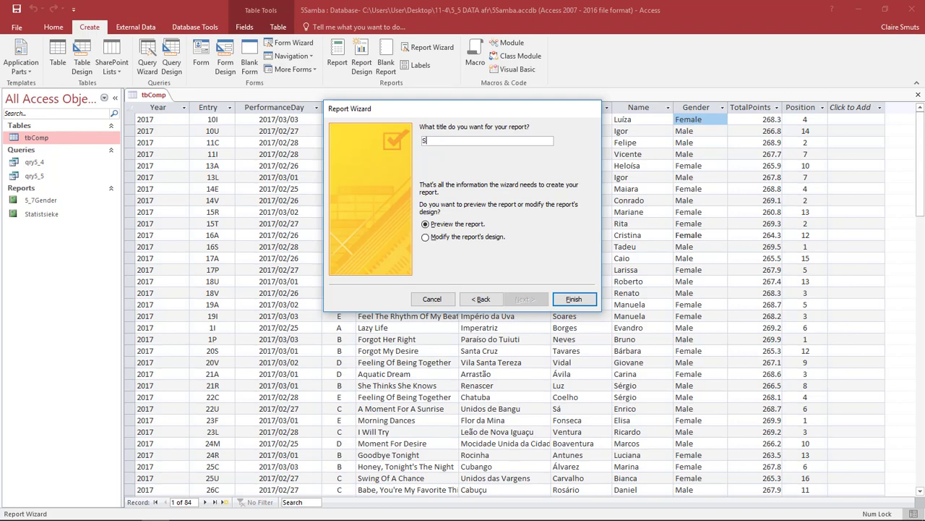
text(istieke)
key(Return)
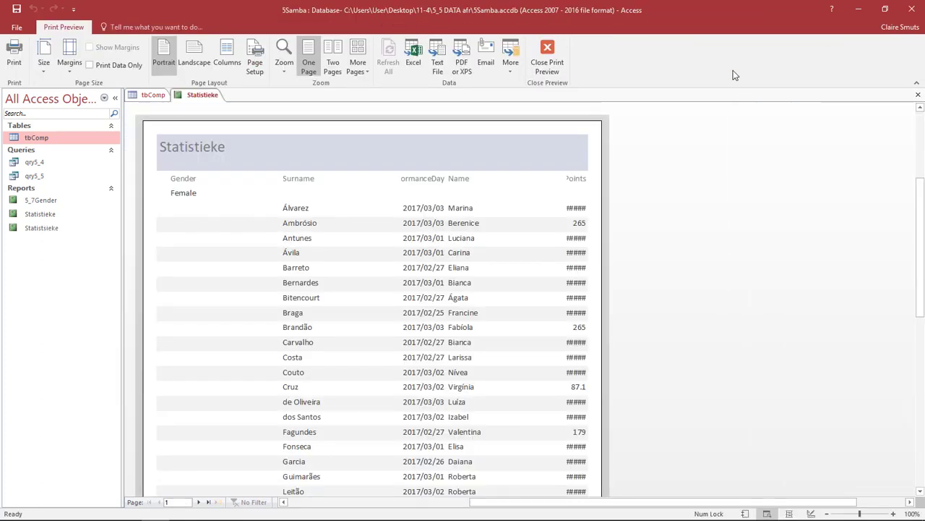
Step: Leave the print preview, show the report in Layout View and narrow the Gender label and value together
click(547, 58)
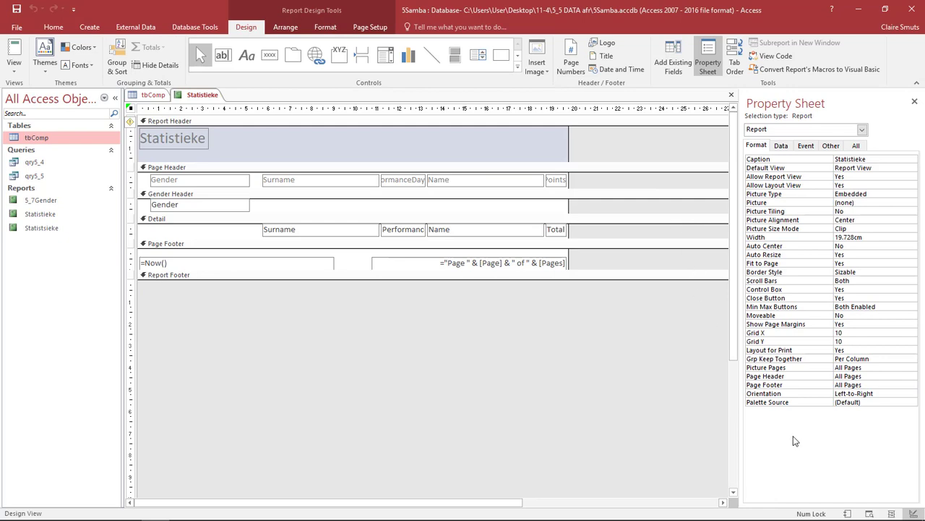
click(892, 513)
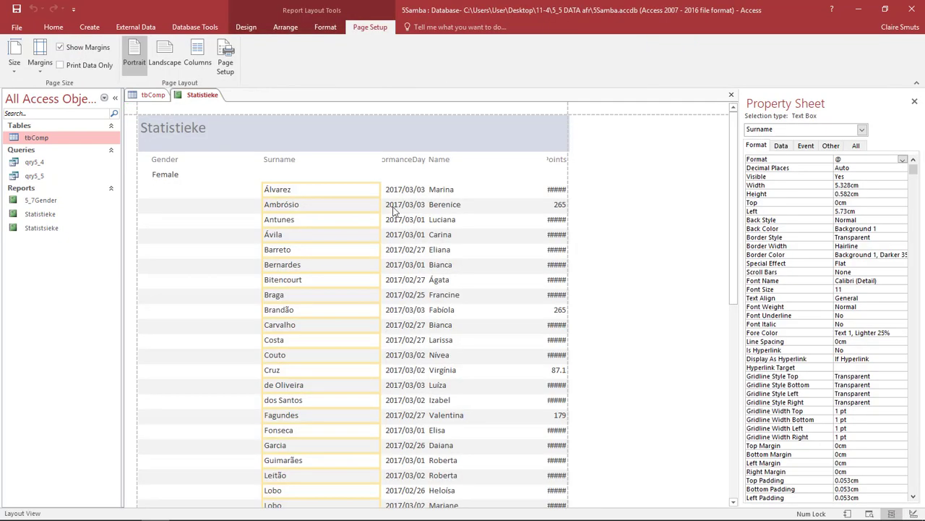
click(257, 162)
click(230, 160)
shift+click(225, 178)
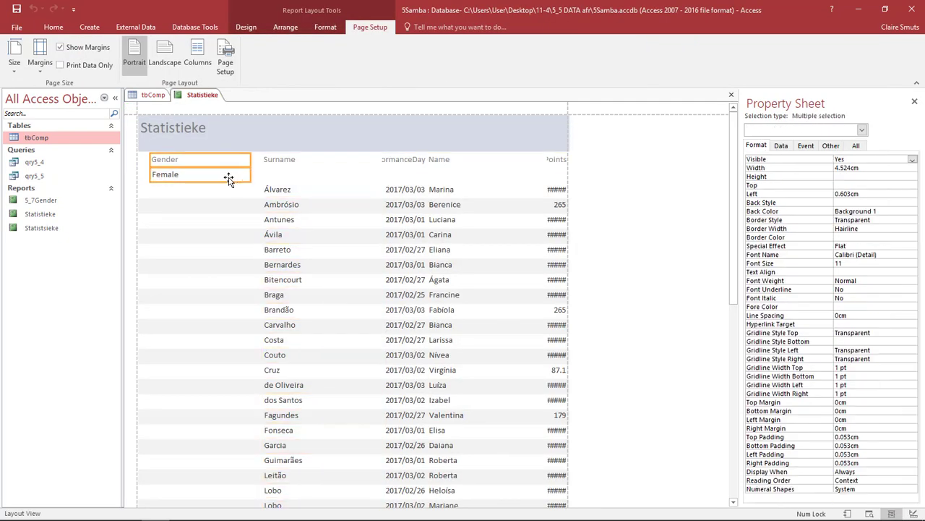
drag(252, 174, 202, 174)
Step: Extend the Surname label and values toward the Gender column, starting at about 2.7 cm, and pull in their far edge
click(277, 154)
shift+click(277, 167)
drag(262, 173, 195, 174)
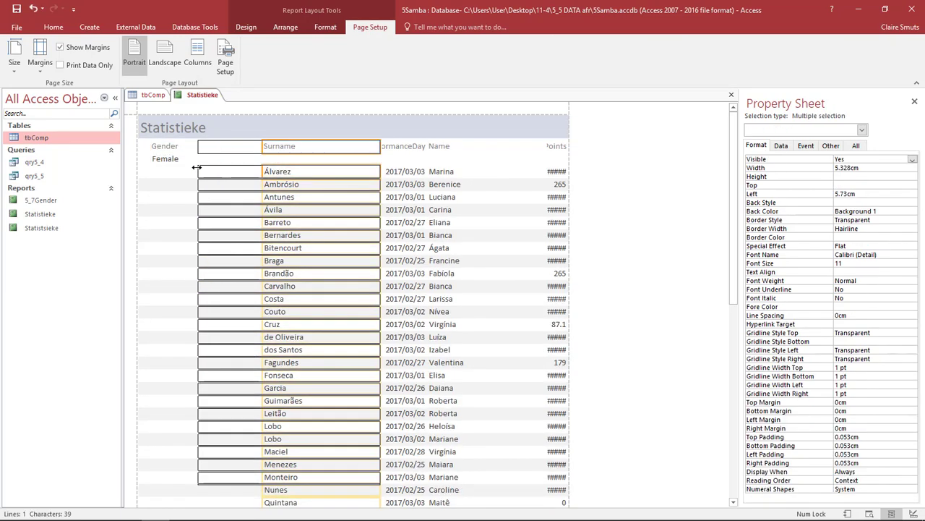
drag(378, 147, 283, 147)
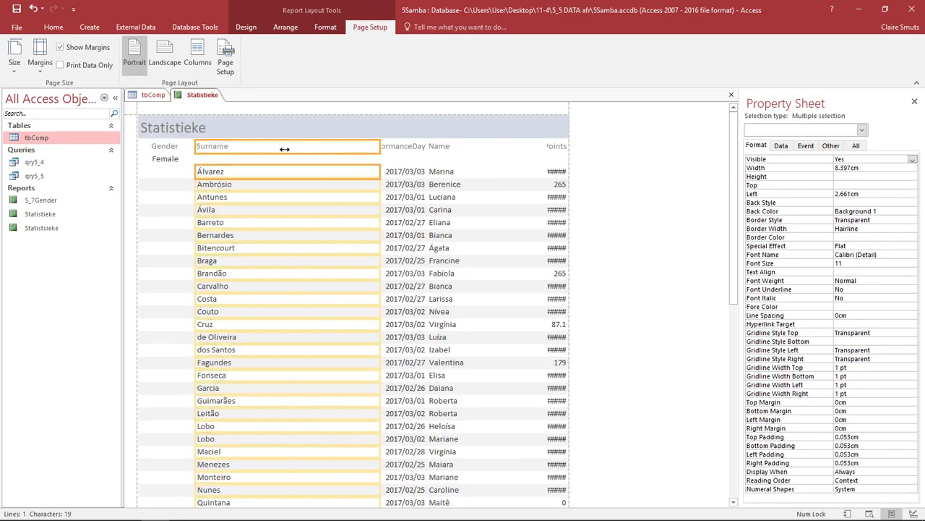
click(381, 146)
Step: Resize the PerformanceDay label and values to about 2.7 cm wide, starting at about 7.2 cm beside the Surname column
click(399, 144)
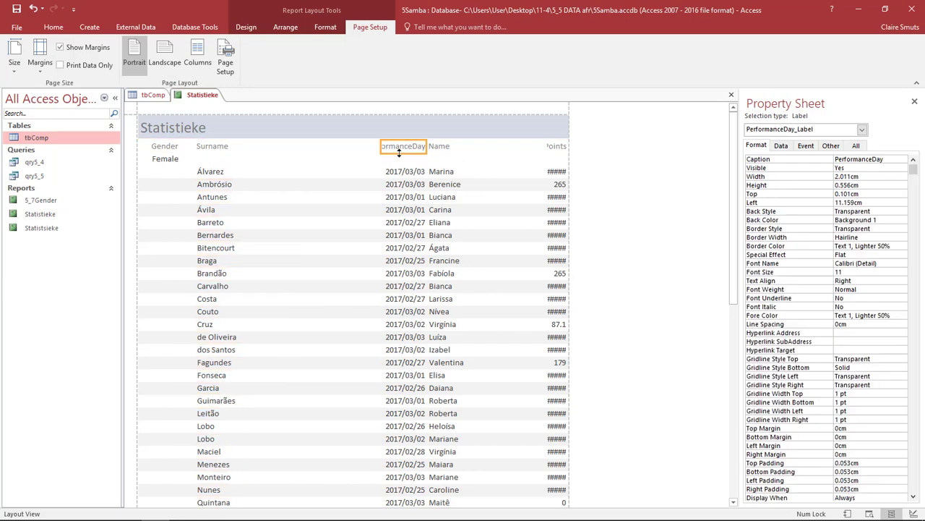
shift+click(389, 171)
drag(381, 171, 293, 167)
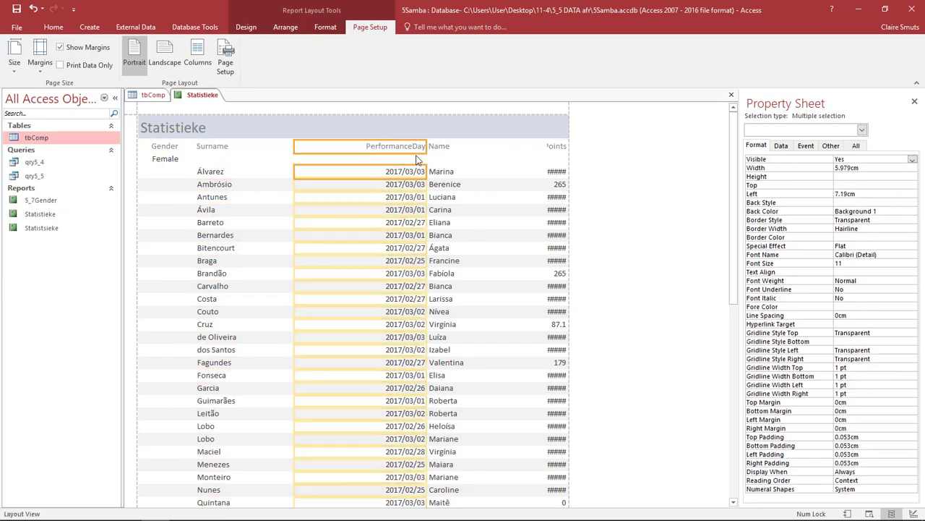
drag(427, 149, 353, 149)
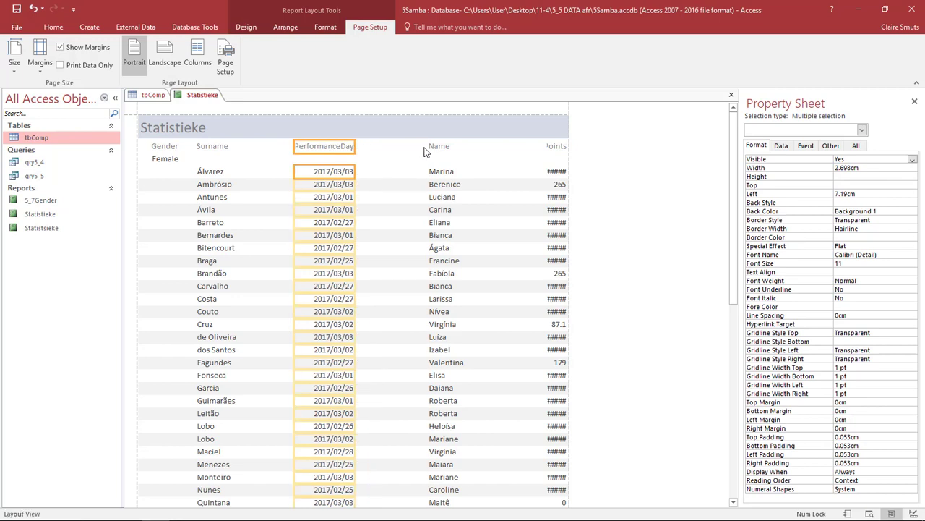
Step: Resize the Name label and values to start at about 10.8 cm and shorten their far edge to free space before TotalPoints
click(441, 150)
shift+click(440, 171)
drag(427, 171, 372, 171)
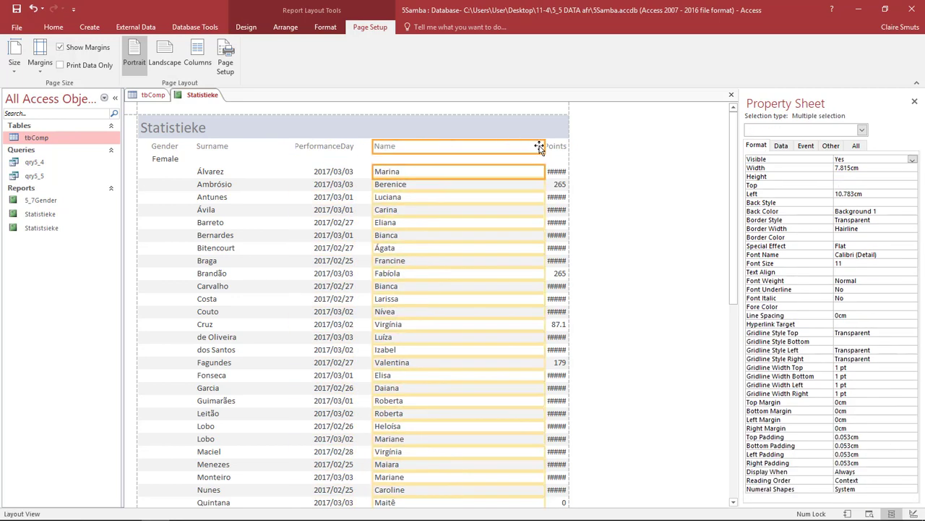
drag(543, 147, 443, 149)
Step: Widen the TotalPoints label and values to about 2.6 cm so the full heading and numbers fit
click(553, 146)
shift+click(554, 171)
drag(547, 171, 509, 170)
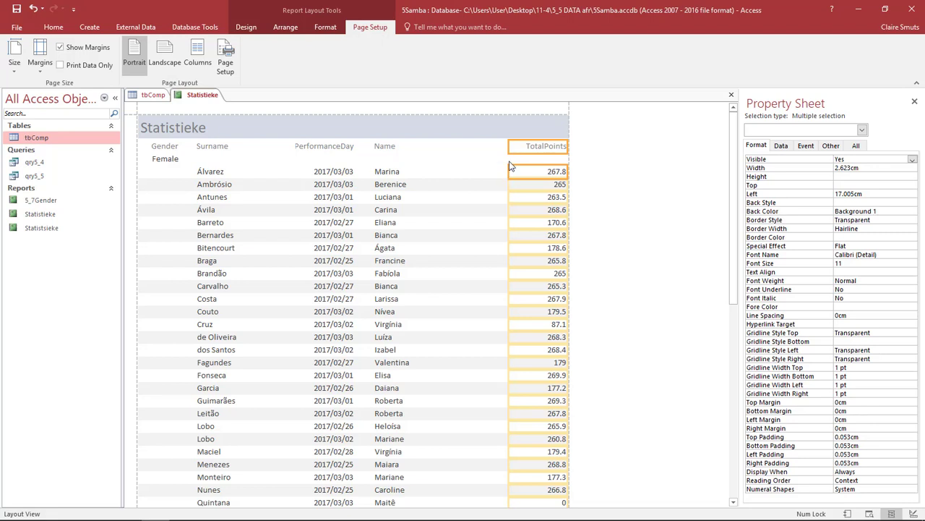
click(597, 164)
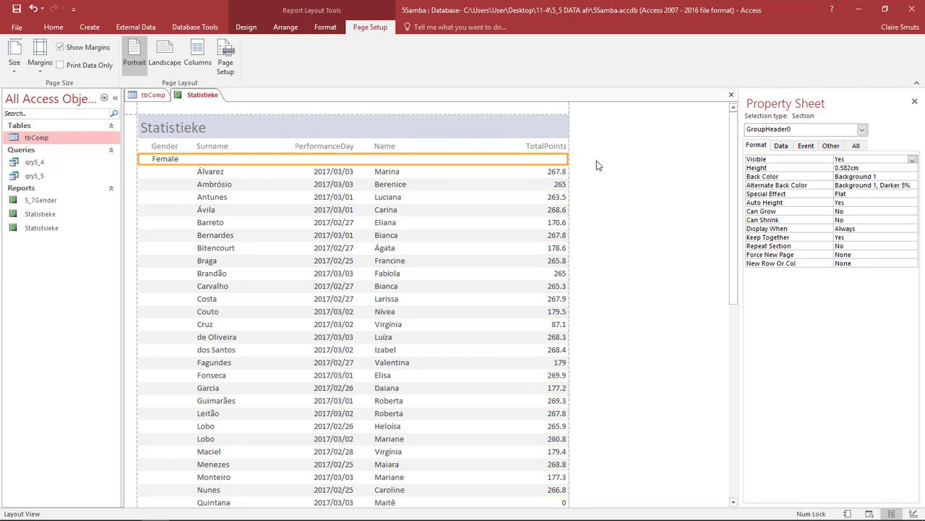
click(598, 130)
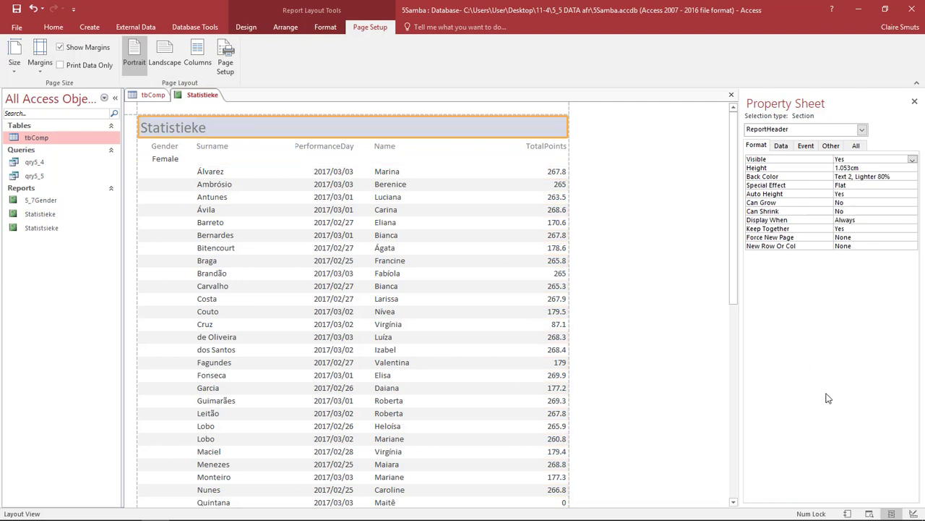
Step: Open the report in Design View and expand the Report Footer section to about 3.9 cm high
click(914, 513)
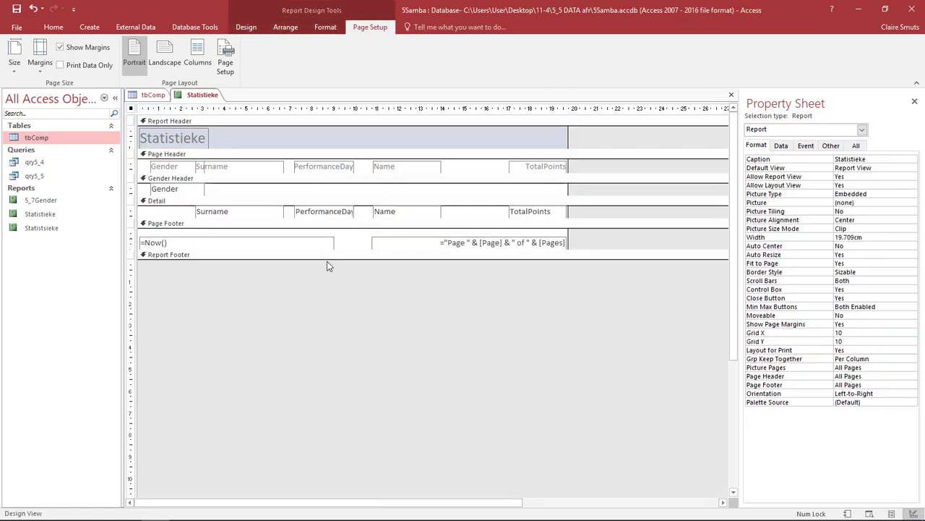
drag(325, 258, 332, 342)
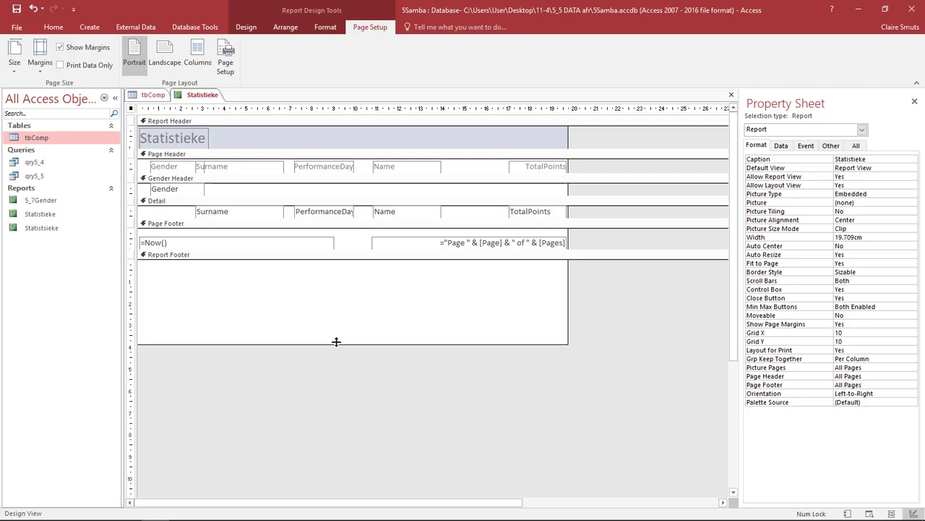
click(214, 180)
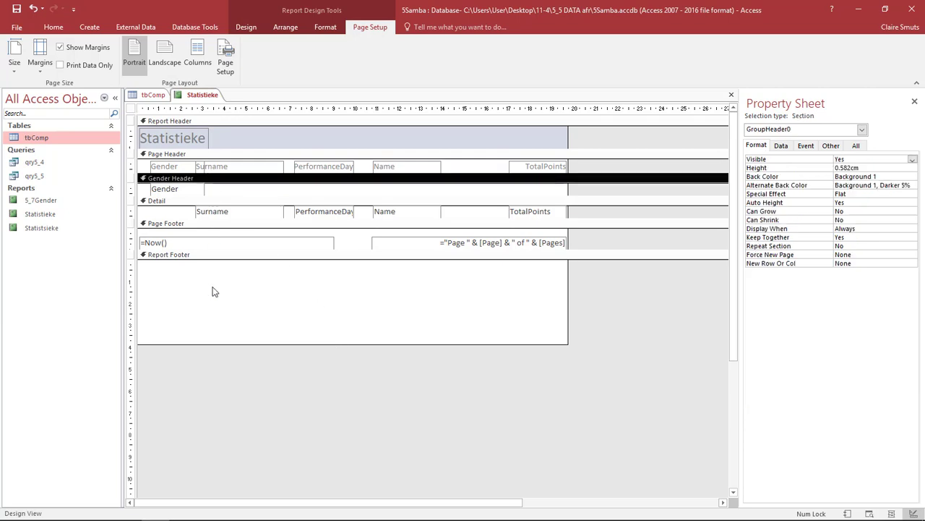
click(189, 255)
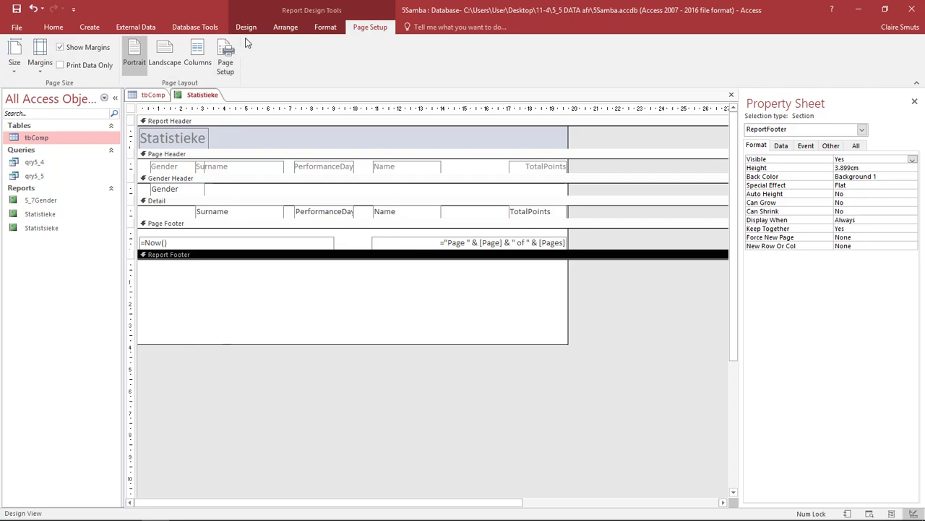
Step: Insert a text box in the Report Footer, about 5.1 cm from its left edge and 1.1 cm down
click(246, 26)
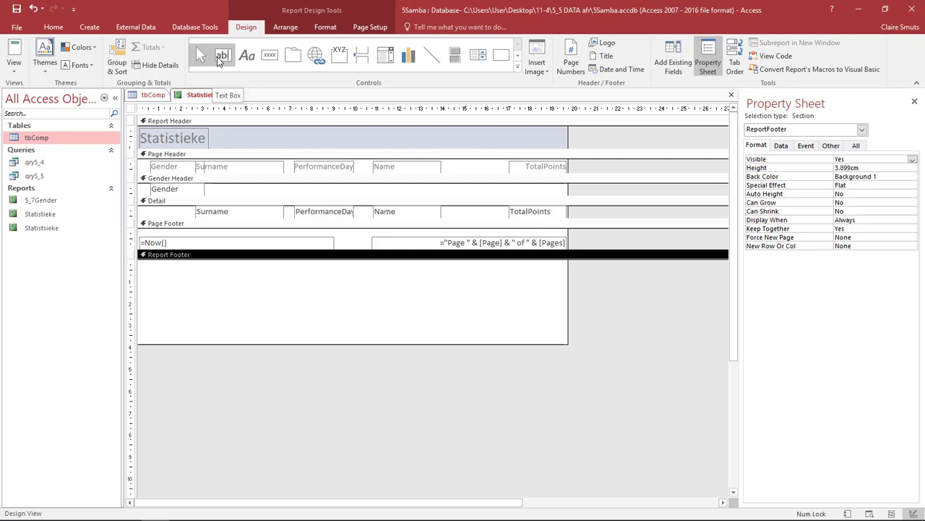
click(222, 56)
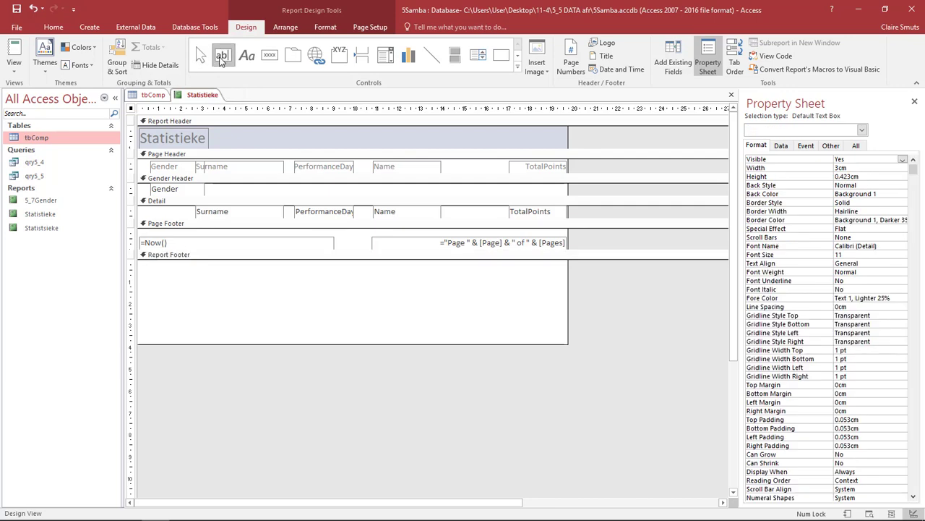
click(248, 282)
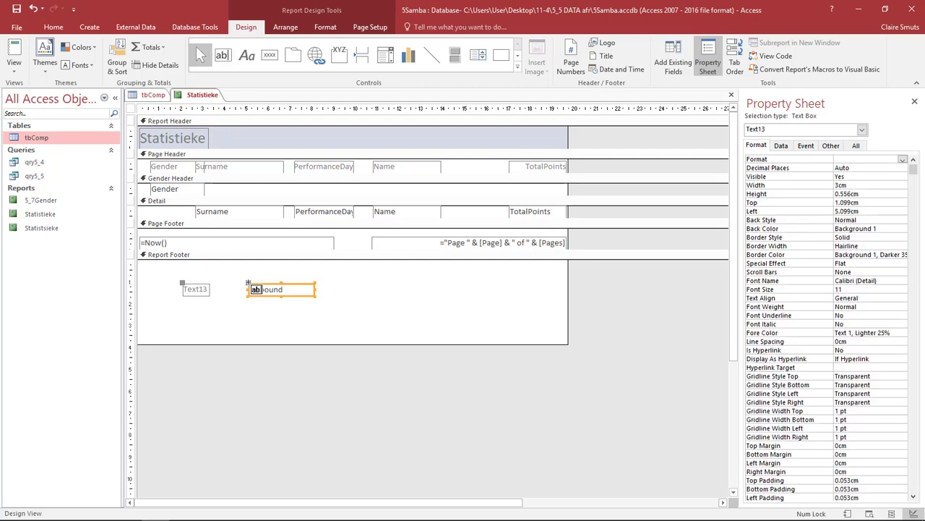
click(223, 55)
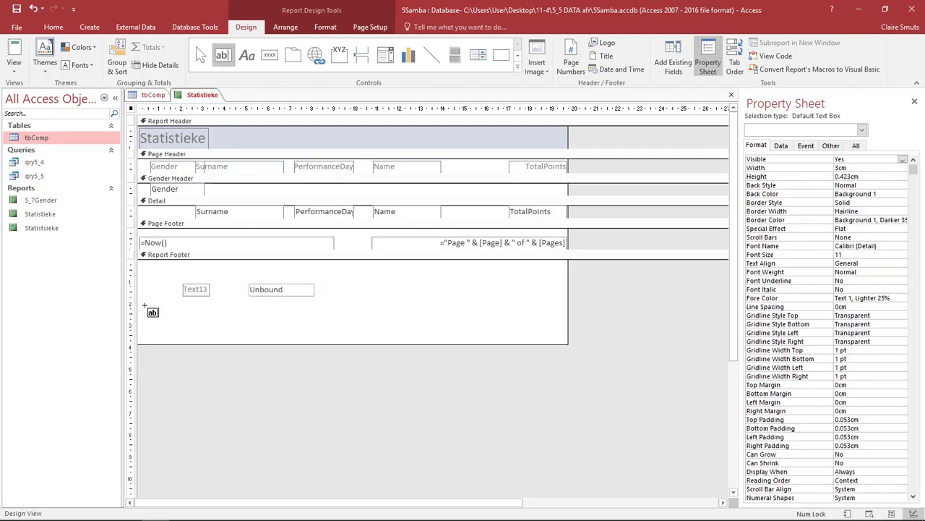
click(145, 307)
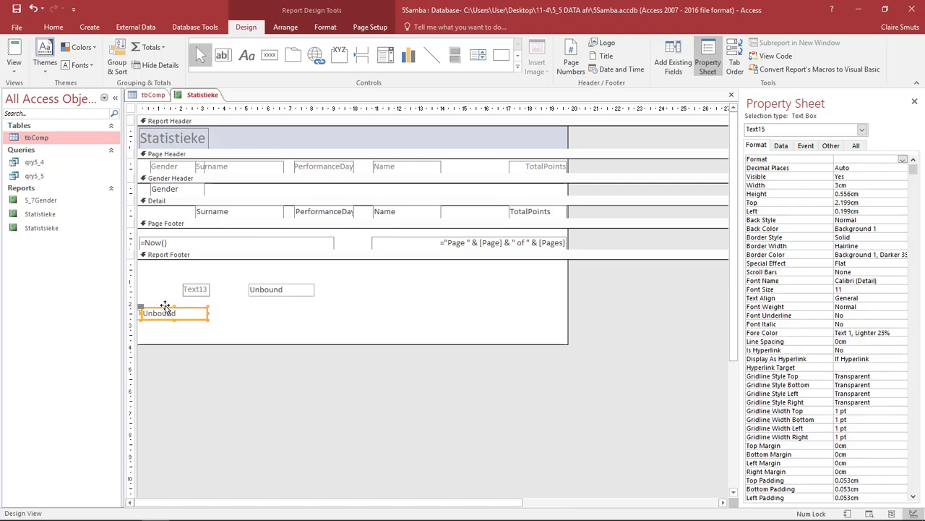
click(150, 292)
click(147, 308)
drag(146, 309, 166, 310)
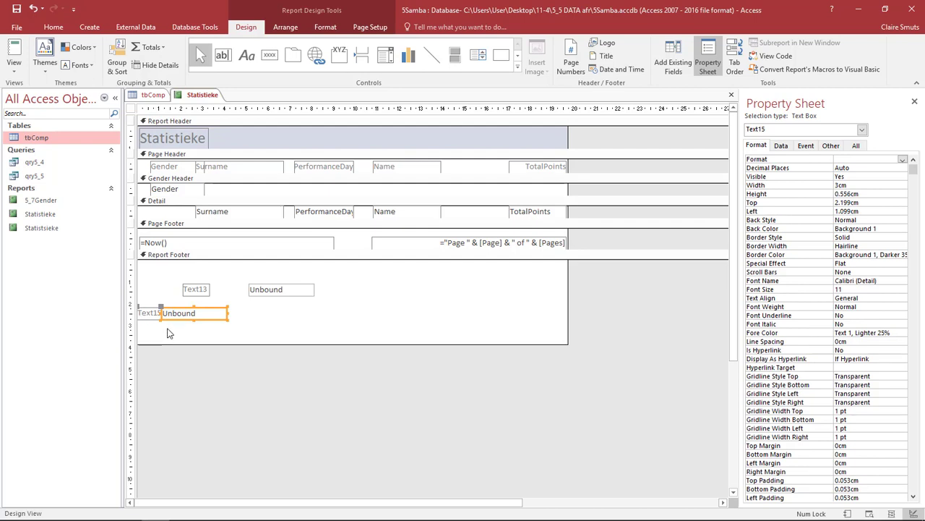
key(ctrl+z)
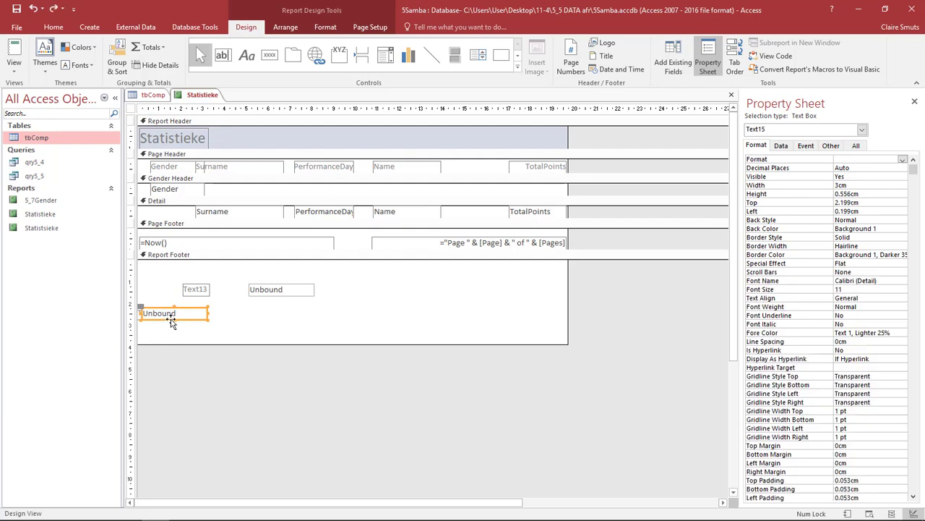
click(173, 321)
click(172, 312)
key(Delete)
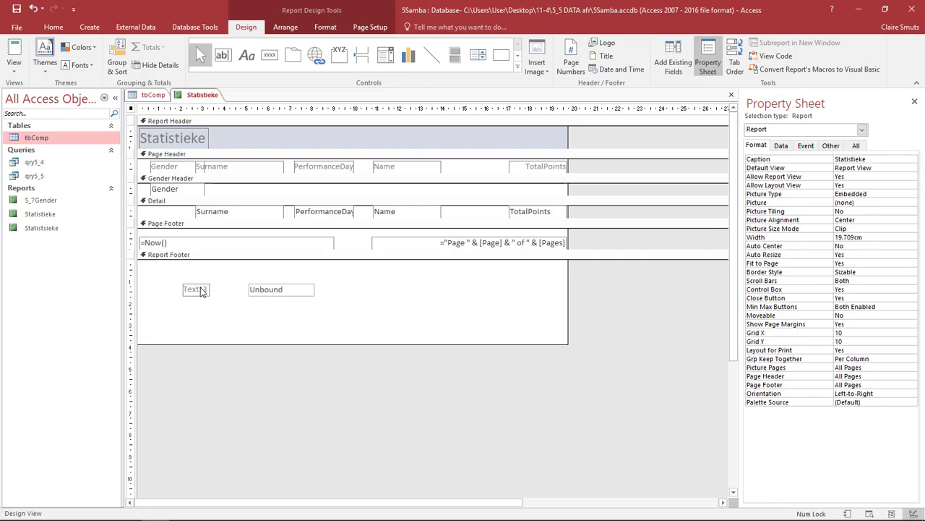
Step: Change the caption of the footer text box's label to "Total punte"
click(260, 290)
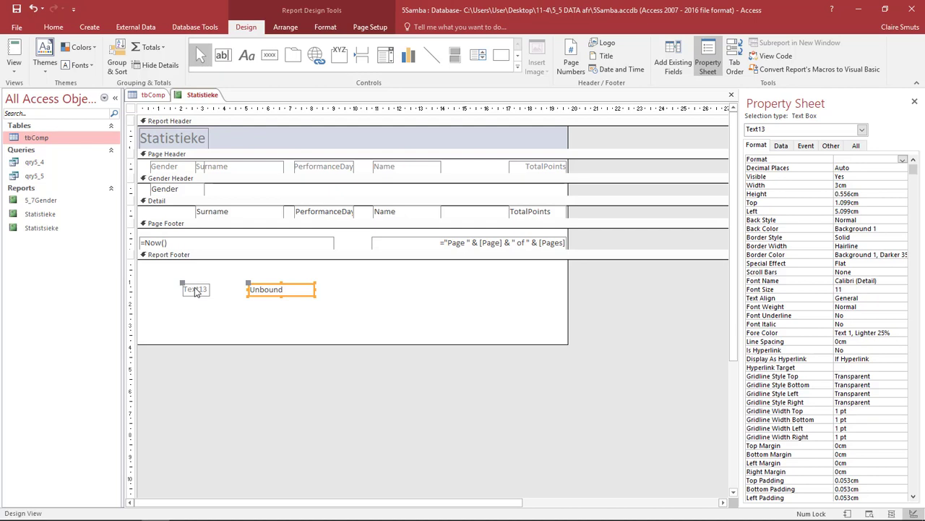
click(194, 291)
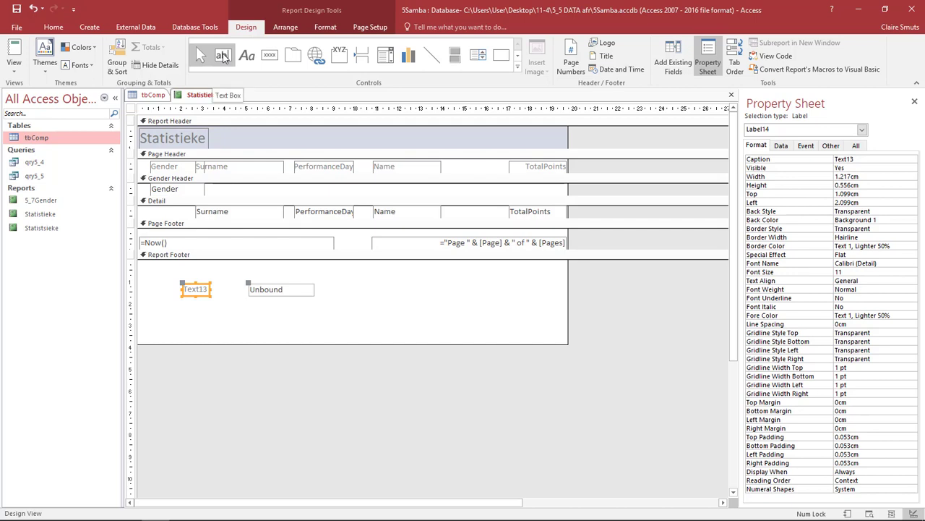
click(200, 288)
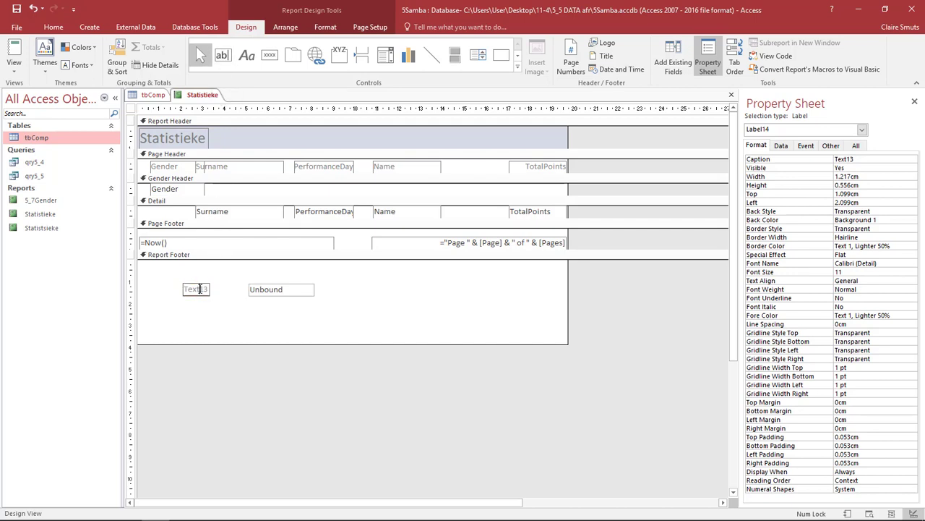
click(267, 290)
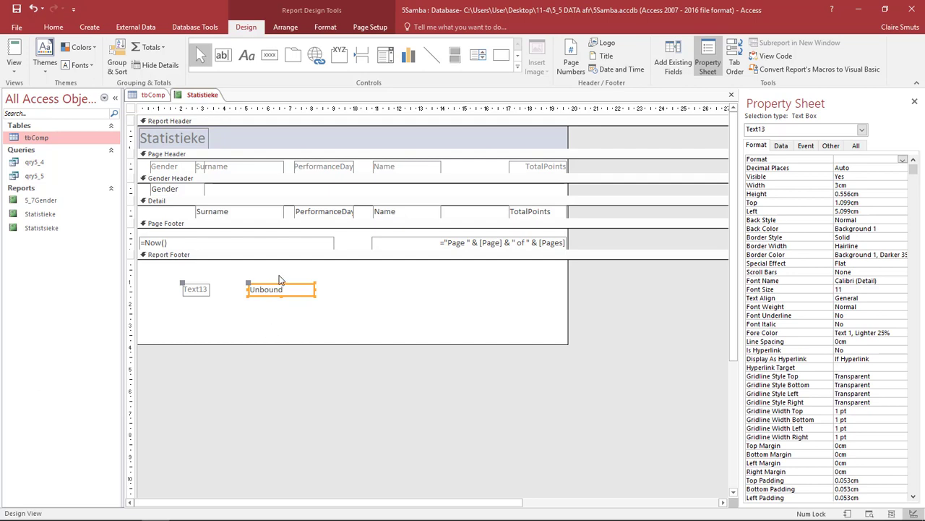
click(201, 290)
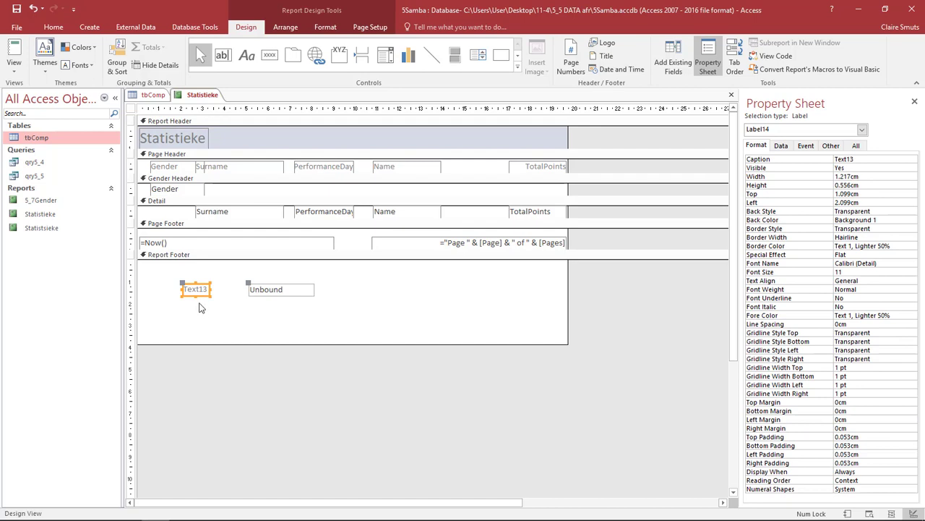
click(185, 289)
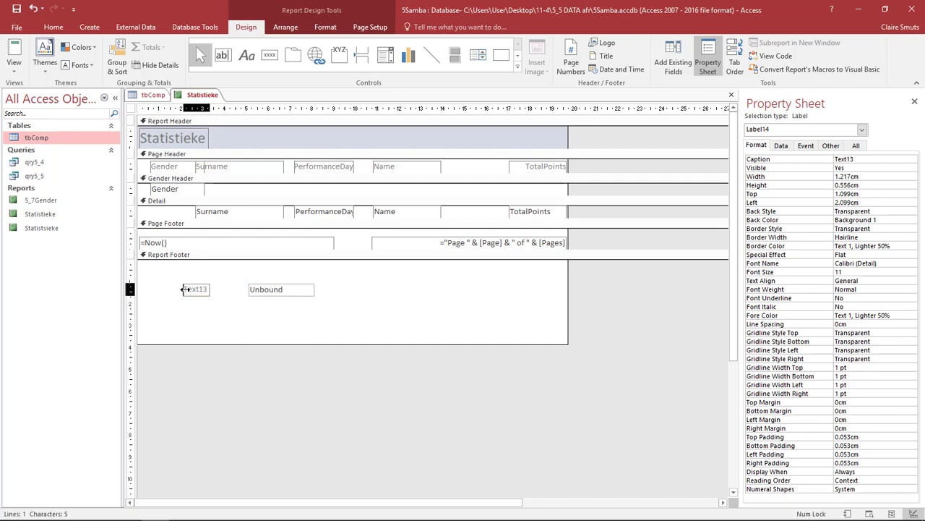
double_click(195, 290)
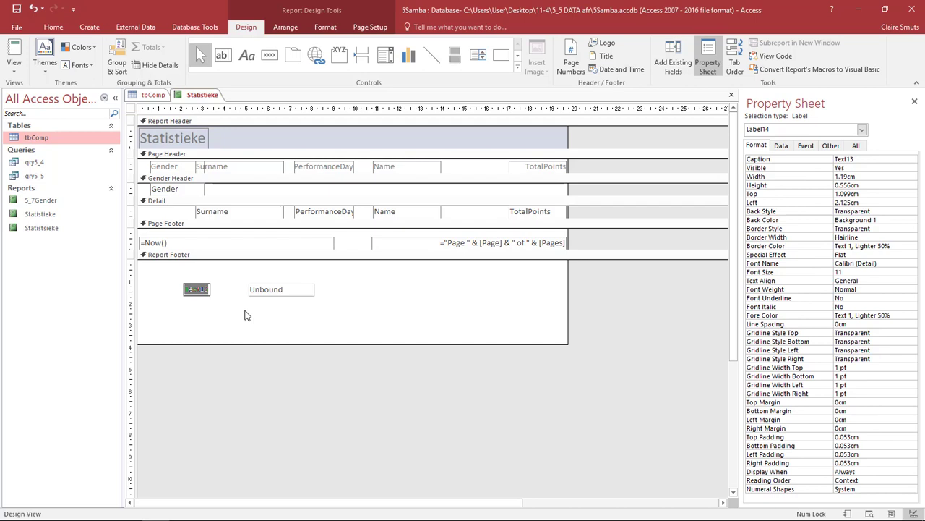
text(Total punte)
click(252, 335)
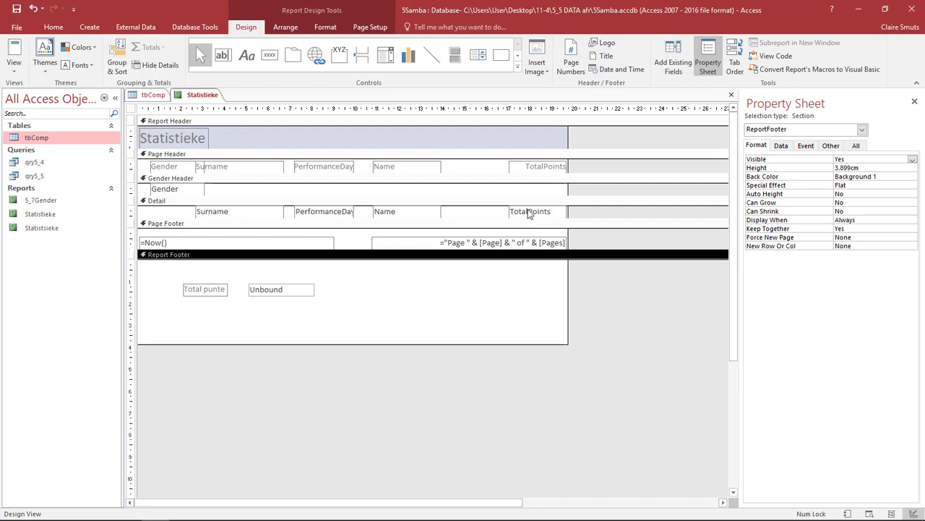
Step: Enter =SUM([TotalPoints]) in the unbound text box beside Total punte and widen the box to fit the expression
click(287, 289)
click(284, 290)
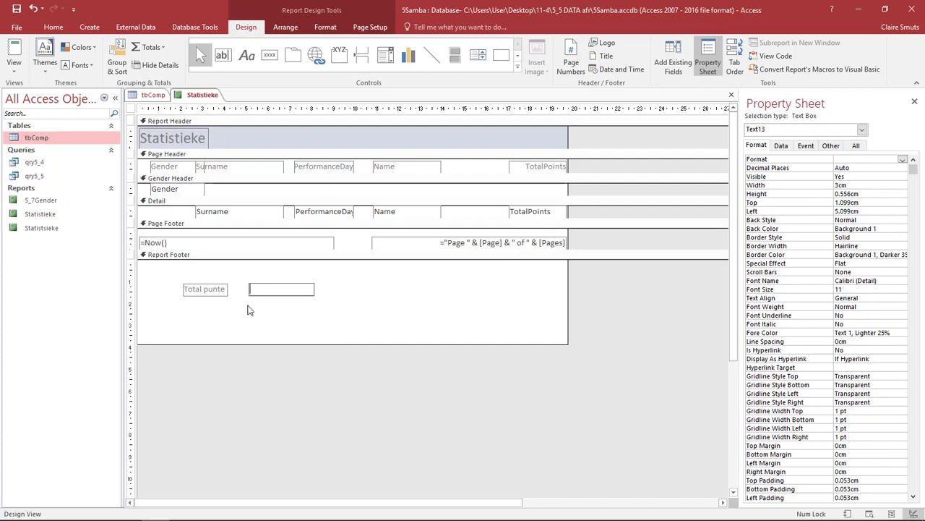
text(=SUM())
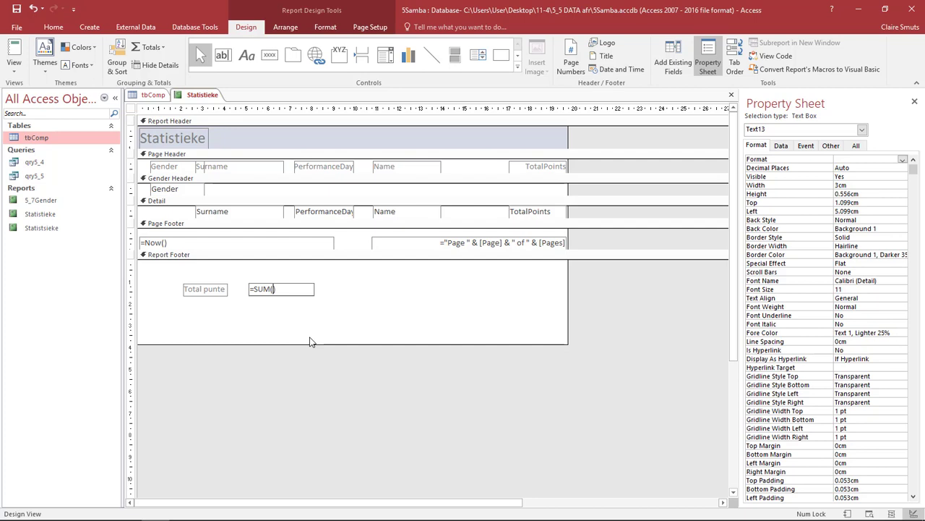
text([)
text(])
key(Left)
text(TotalPoints)
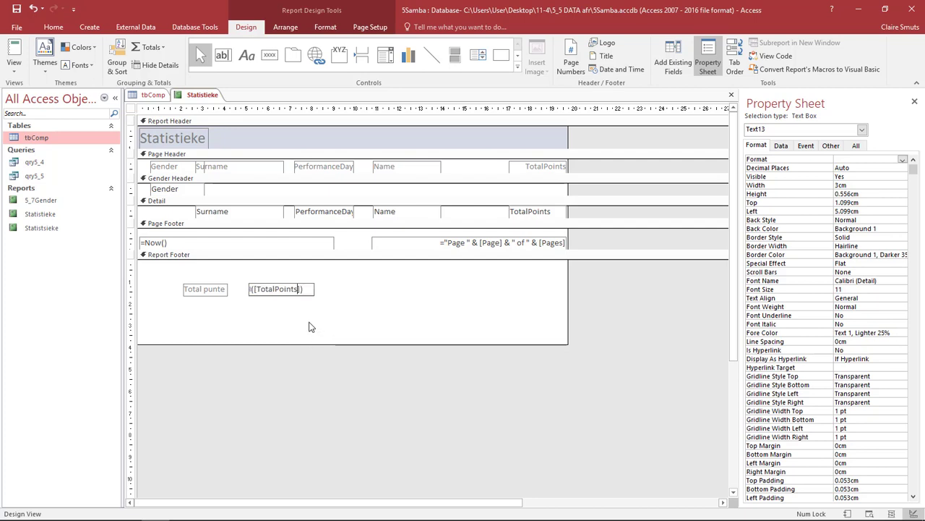
click(310, 324)
click(313, 292)
drag(316, 289, 327, 289)
click(342, 298)
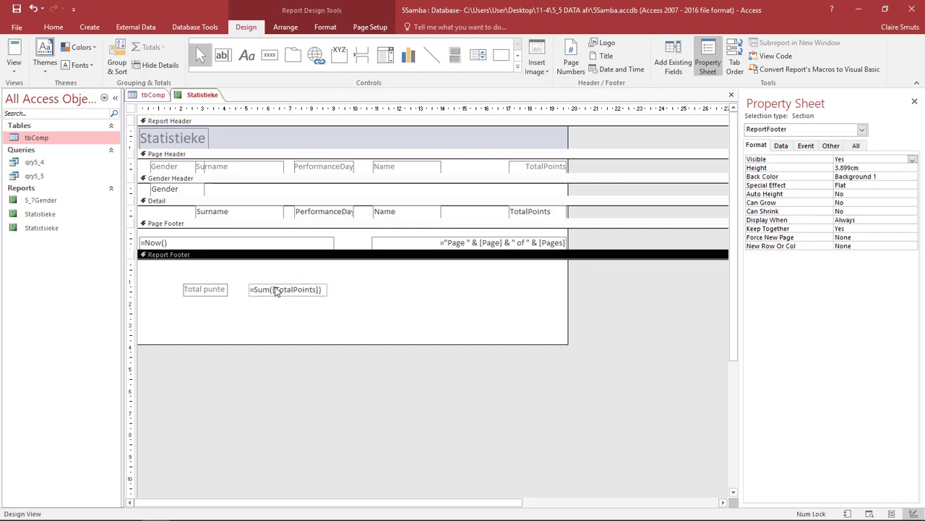
Step: Show the report in Report View and check the calculated total at its end
click(14, 64)
click(46, 91)
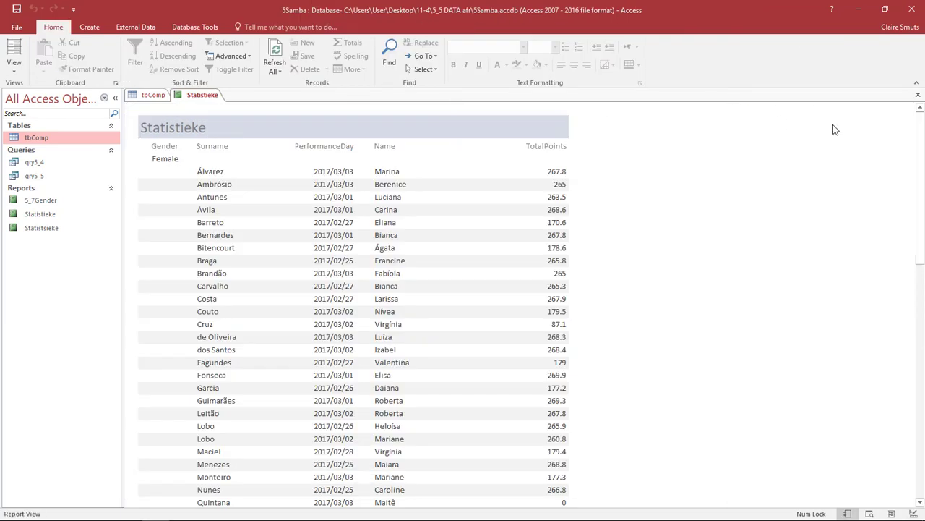
scroll(922, 227, down, 5)
scroll(923, 228, down, 10)
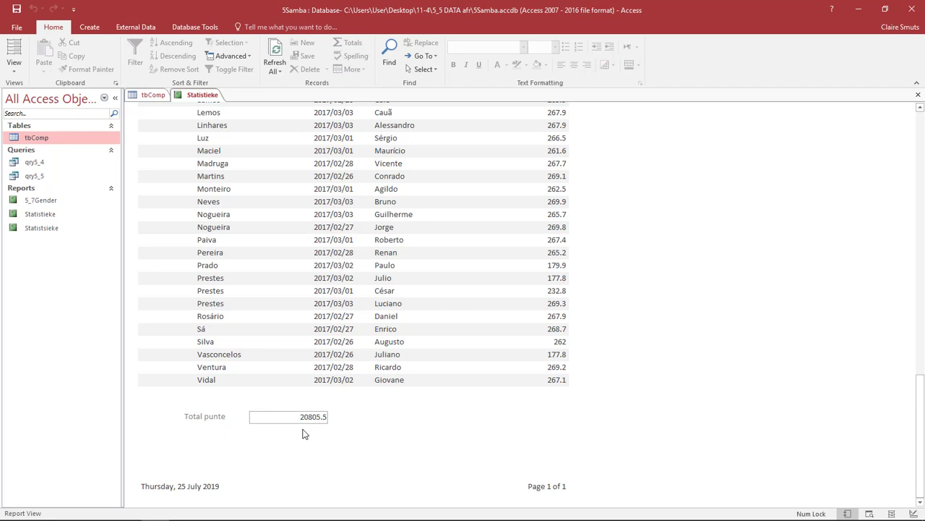
Step: Return to Design View and copy the TotalPoints caption text from the Page Header label
click(913, 512)
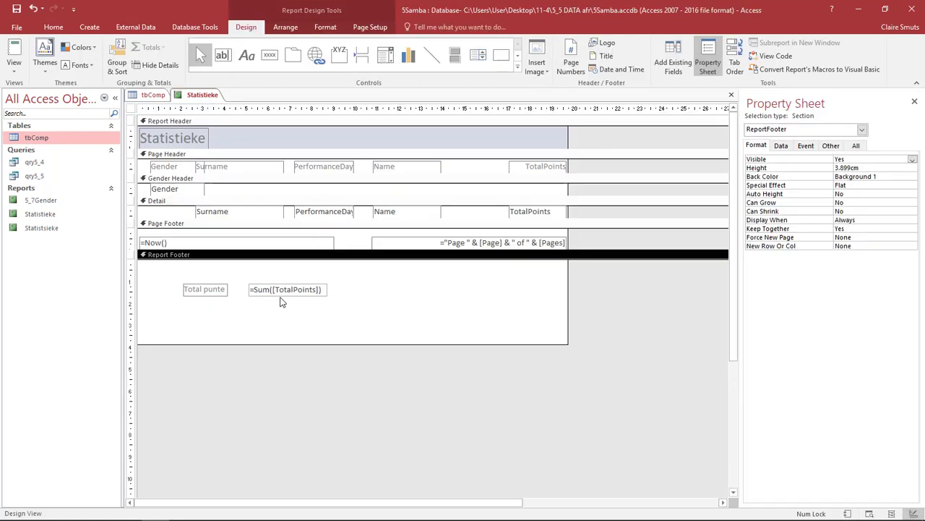
click(537, 167)
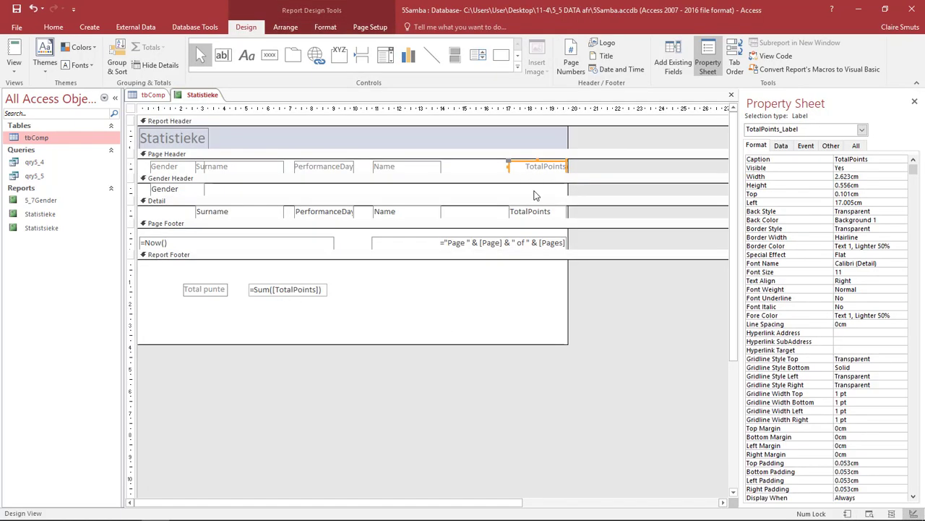
click(527, 166)
drag(526, 166, 567, 166)
key(ctrl+c)
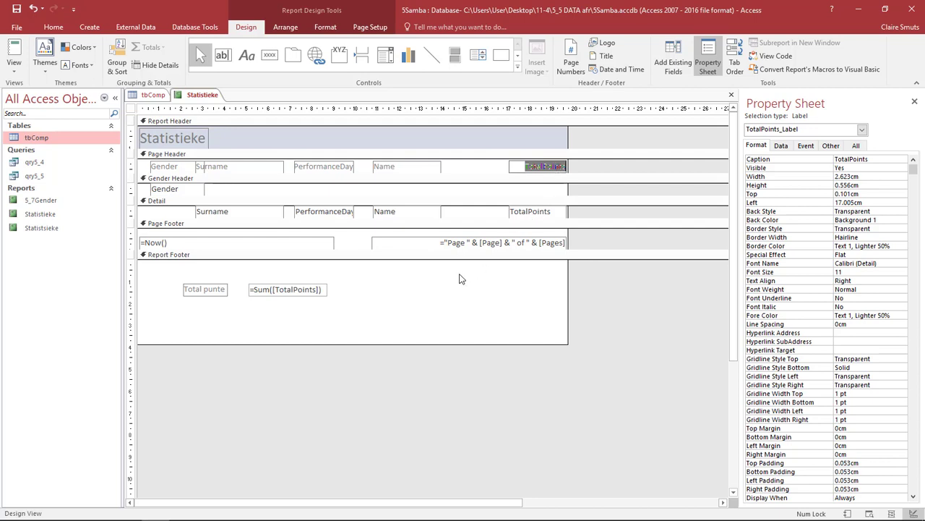
Step: Insert a second text box in the Report Footer directly below the sum box, about 2.2 cm down
click(438, 282)
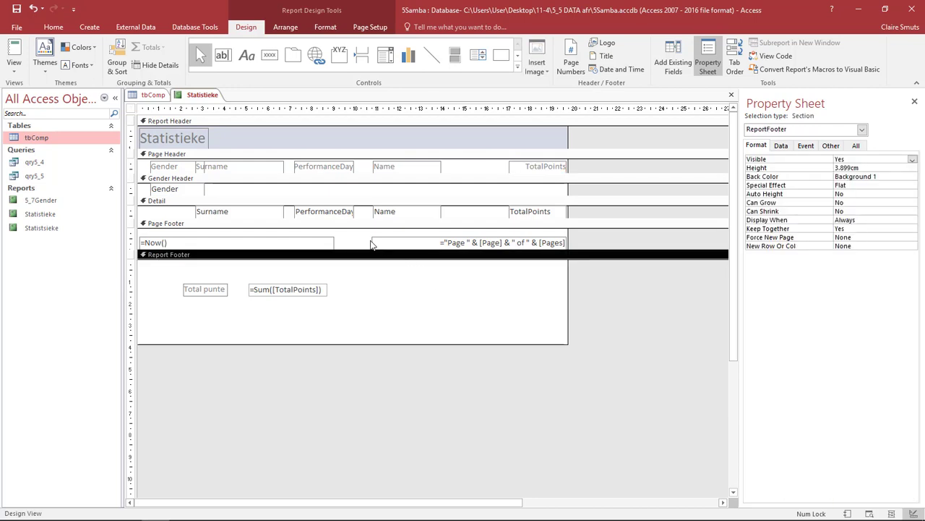
click(223, 56)
click(222, 56)
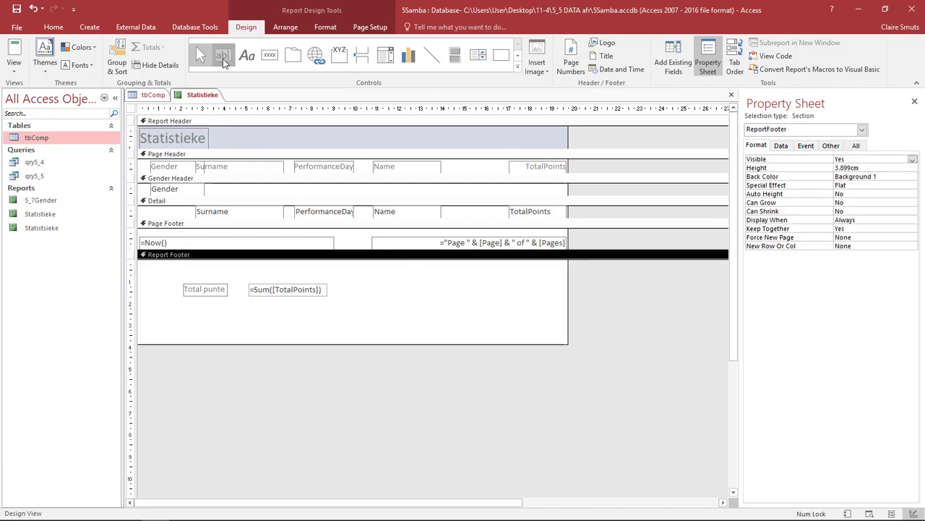
click(249, 306)
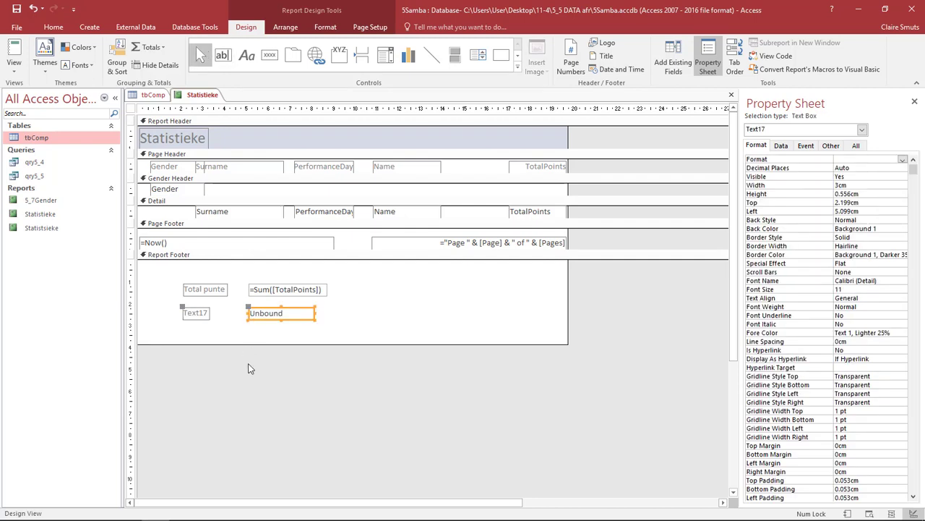
Step: Caption the second text box's label "Gemiddelde punte" and shift it clear of its text box
click(195, 313)
double_click(195, 313)
text(Gemiddelde punte)
key(Return)
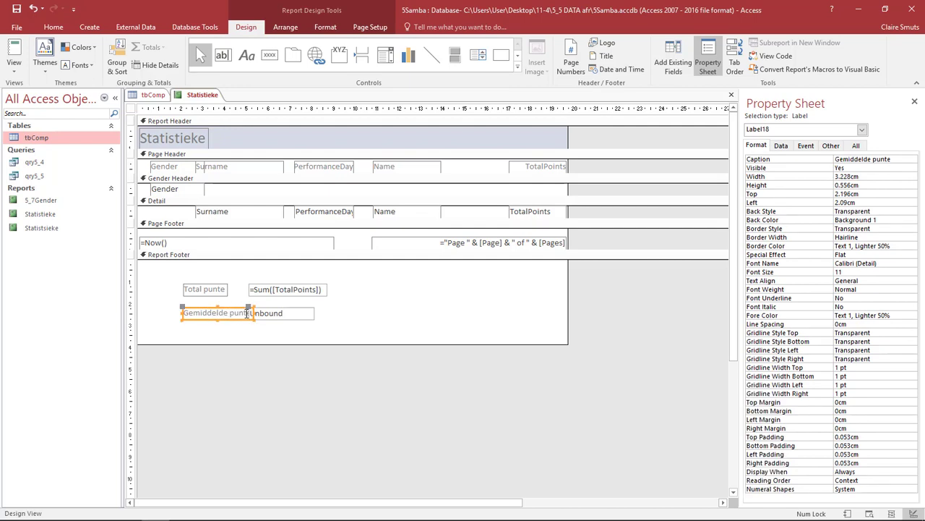
drag(182, 307, 170, 310)
Step: Enter =AVG([TotalPoint]) in the unbound text box beside Gemiddelde punte, reusing the copied field name
click(260, 313)
click(261, 313)
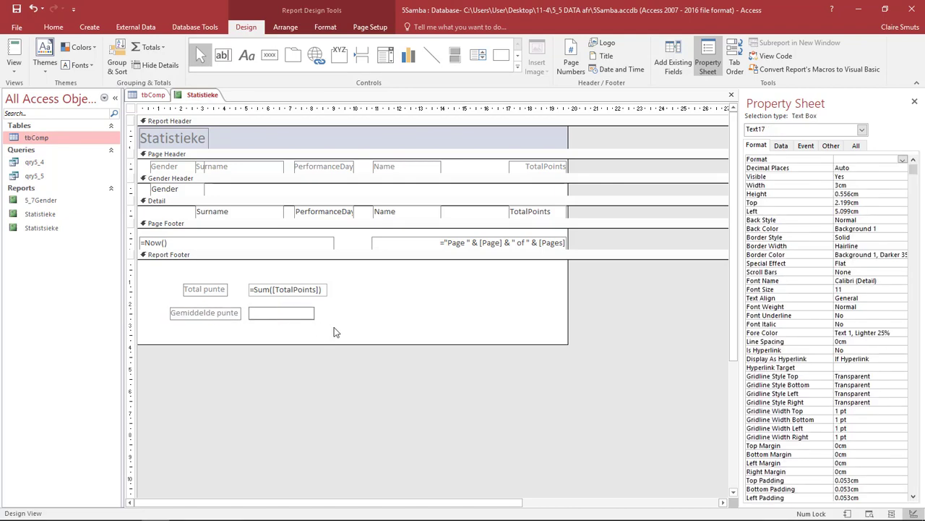
text(=AVG())
key(Left)
text([])
key(ctrl+v)
key(BackSpace)
click(332, 316)
Step: Correct the field name in the Gemiddelde punte text box so the formula reads =Avg([totalpoints])
click(13, 58)
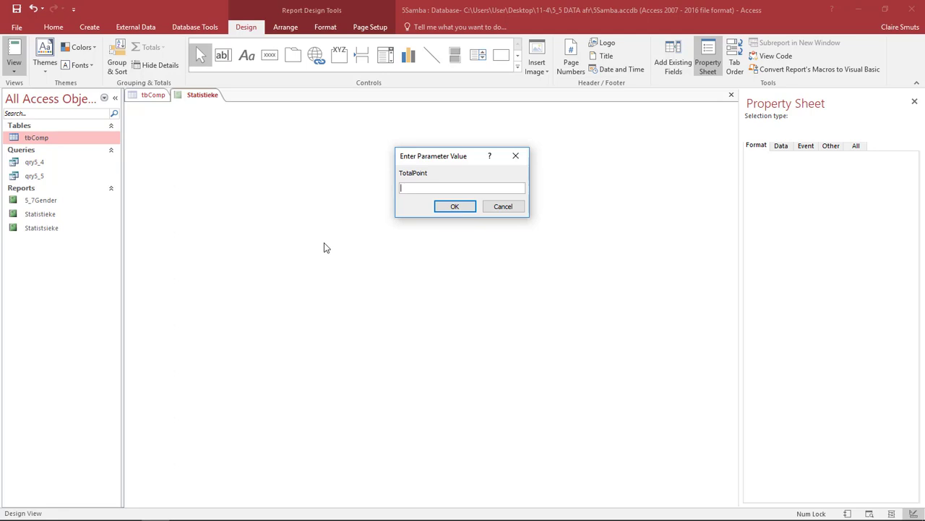
click(502, 207)
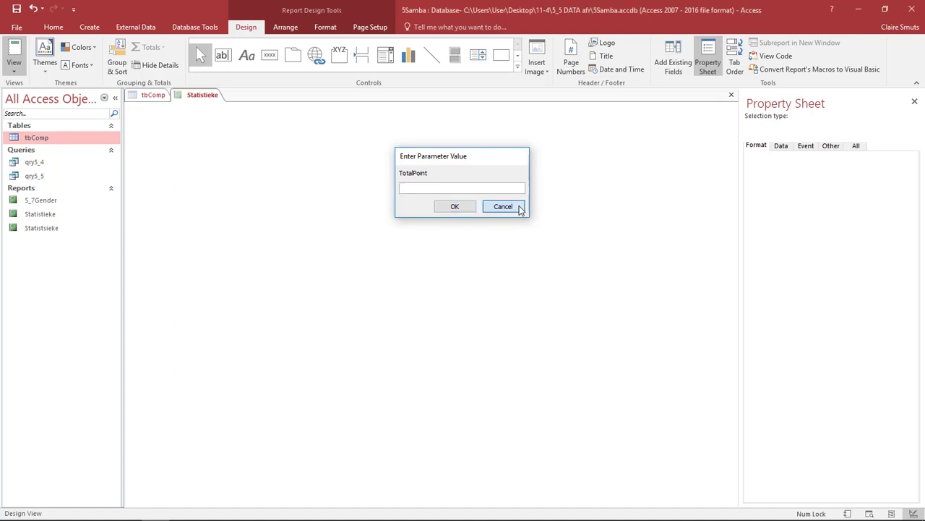
click(307, 315)
click(314, 314)
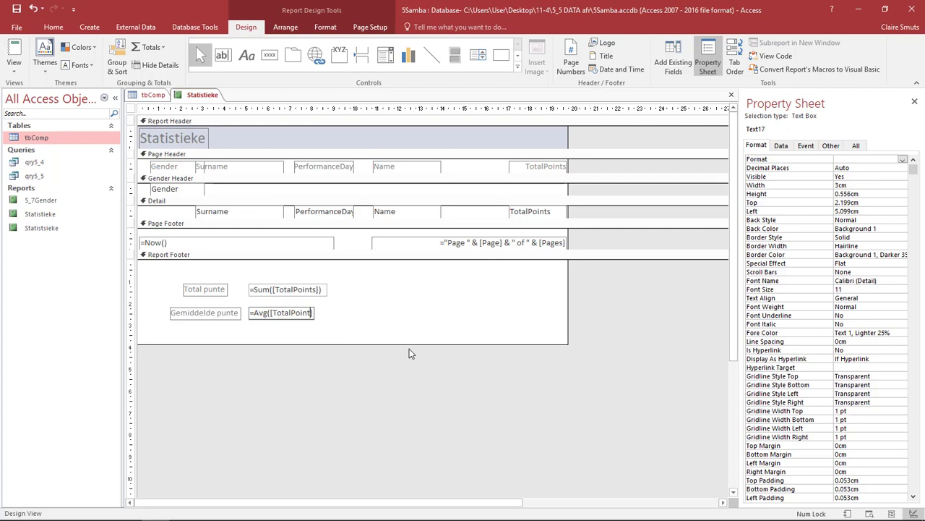
click(293, 312)
key(Delete)
text(p)
drag(272, 313, 278, 313)
click(373, 327)
Step: Check the total and average at the end of the report in Report View and return to Design View
click(14, 51)
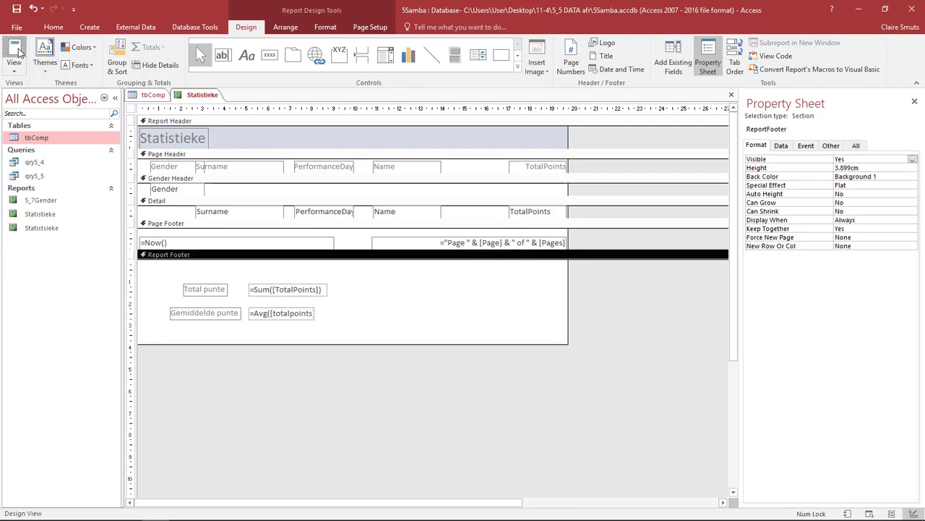
drag(919, 171, 906, 467)
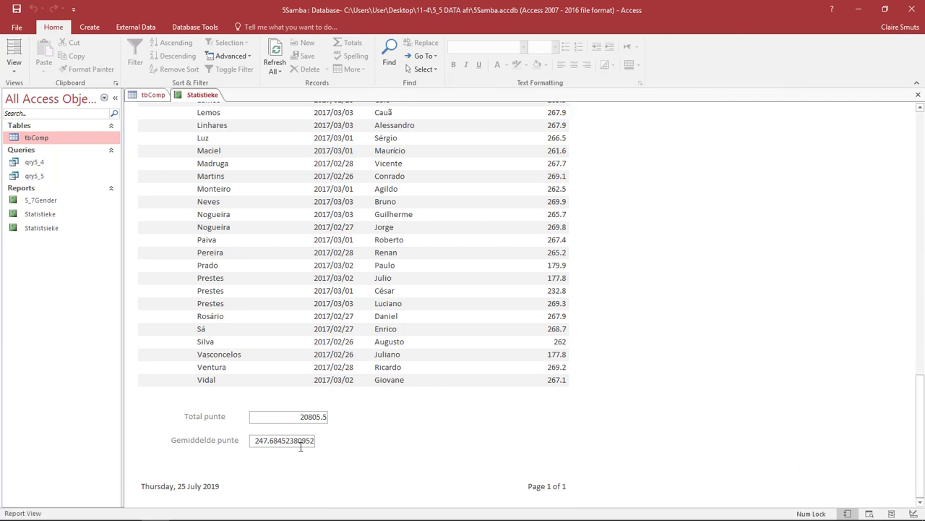
click(14, 63)
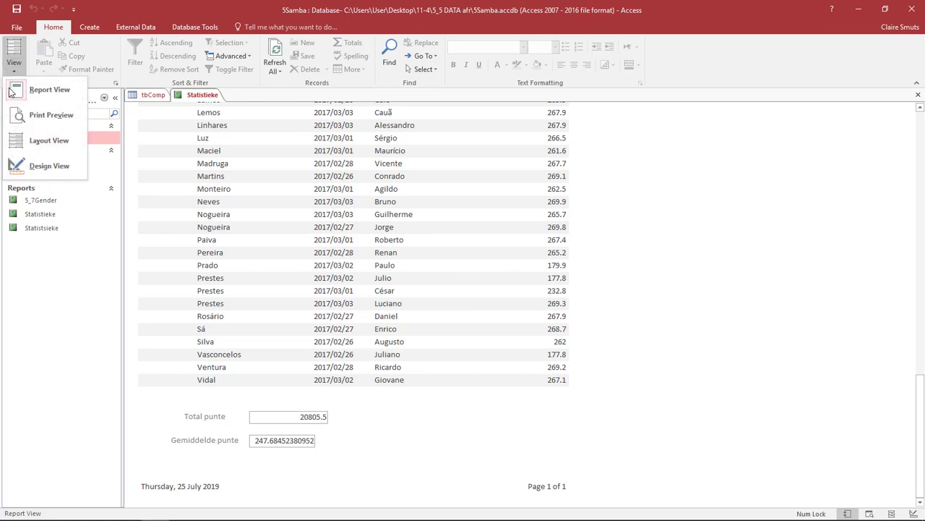
click(48, 165)
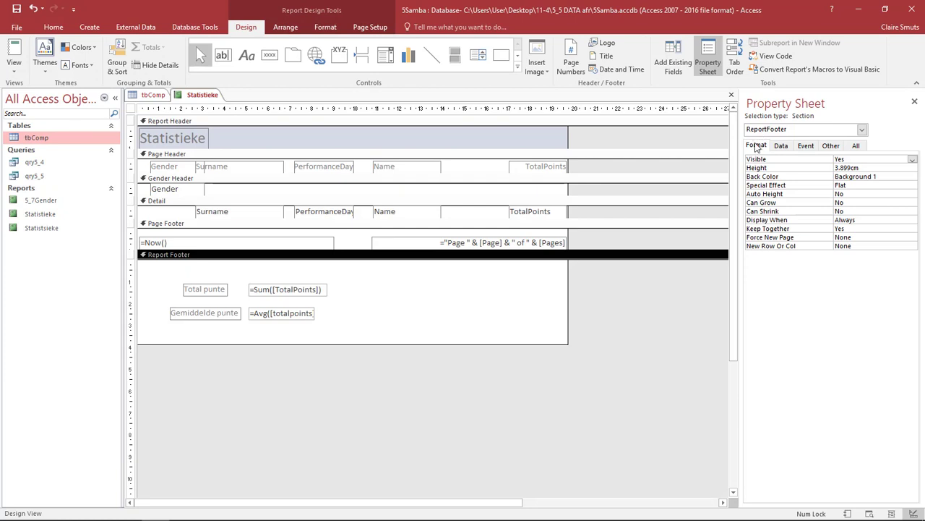
Step: Set the decimal places of the Gemiddelde punte average text box to 0
click(282, 316)
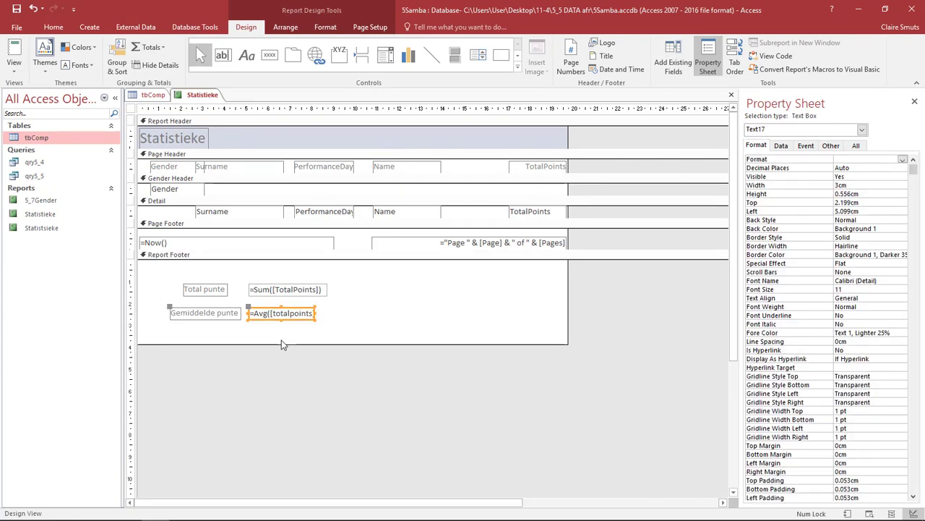
click(826, 167)
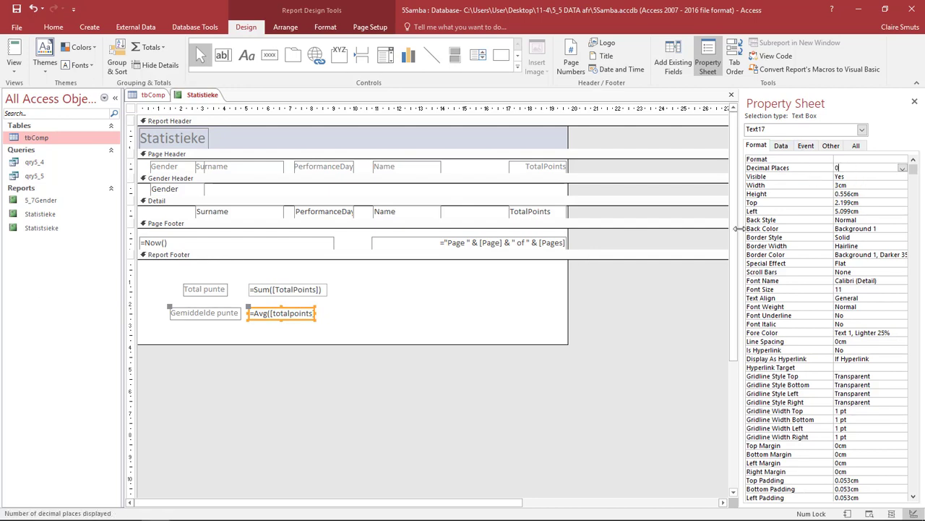
click(501, 298)
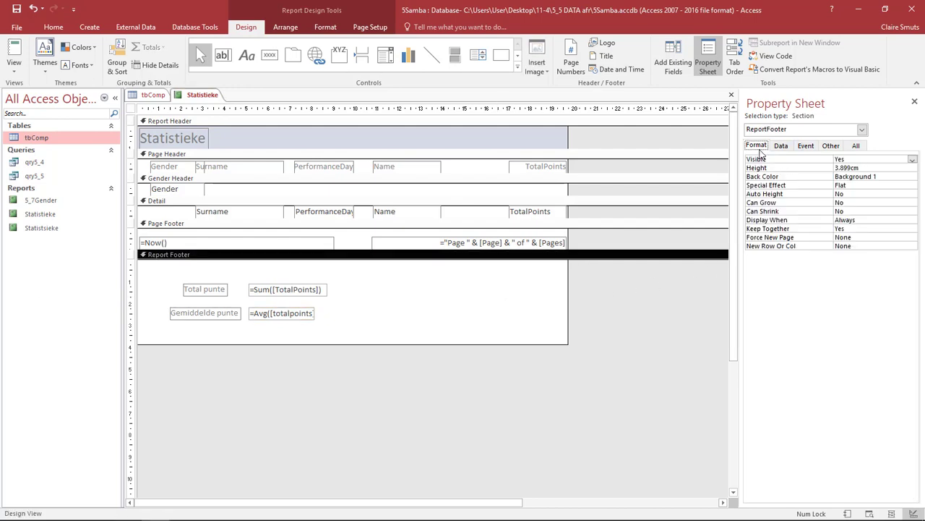
click(270, 323)
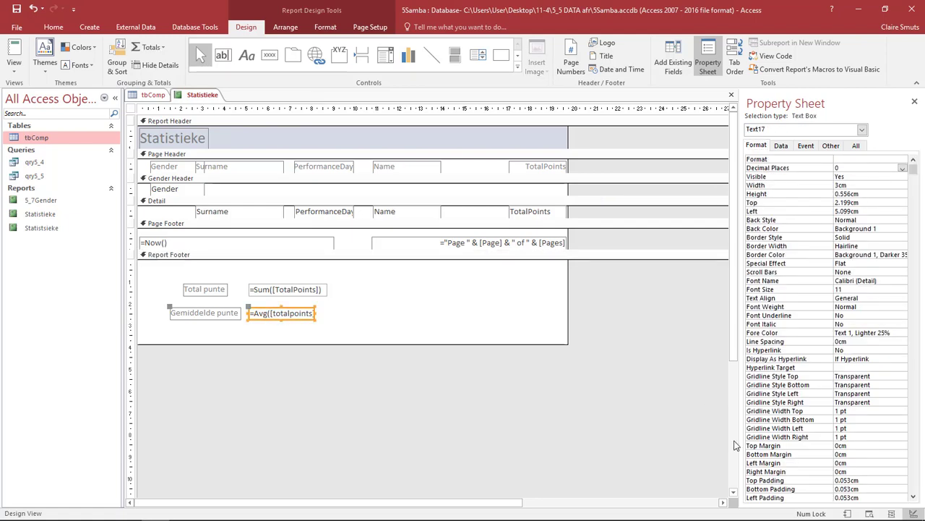
Step: Check how many decimals the average has on page 3 of the print preview, and close the preview
click(871, 514)
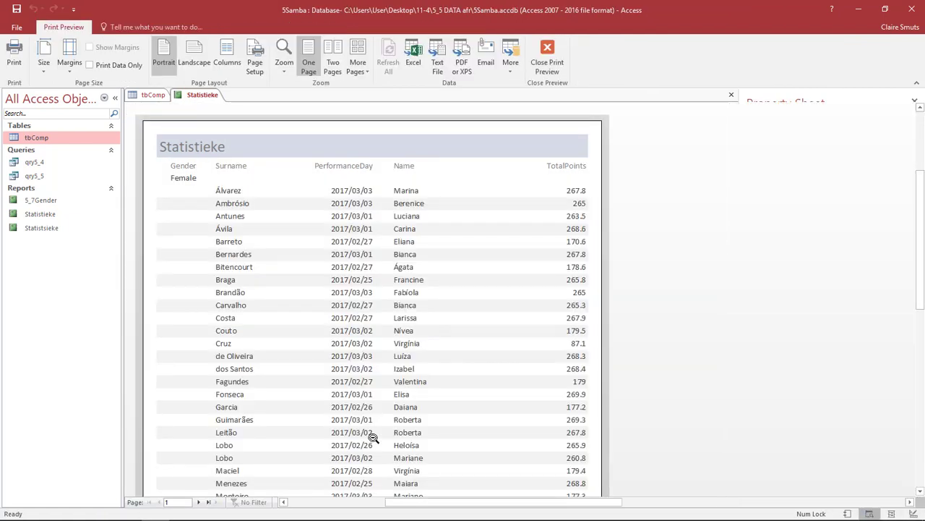
click(199, 502)
click(198, 502)
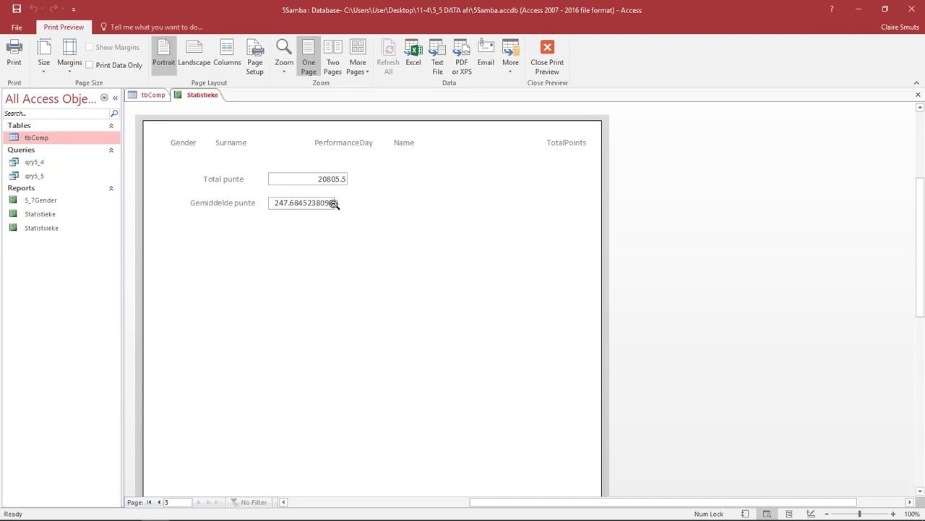
click(548, 58)
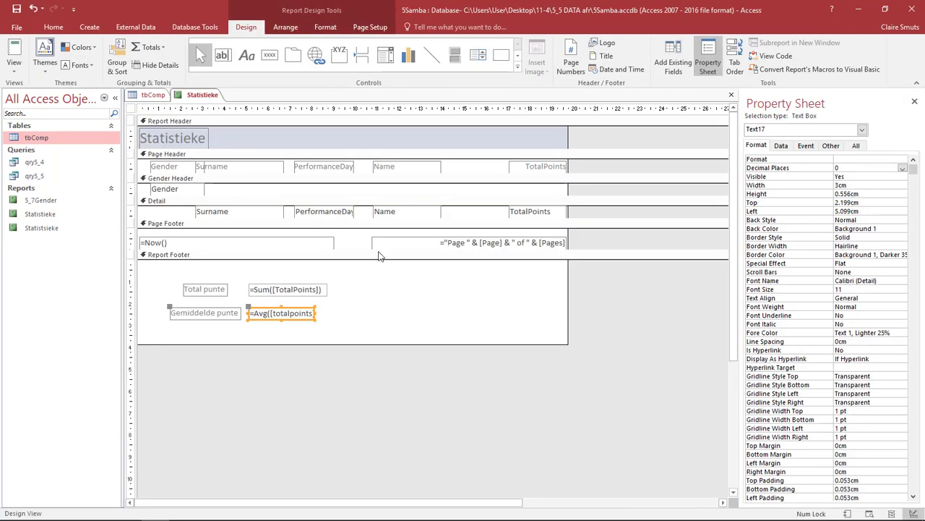
Step: Set the average text box's number format to Fixed
click(901, 158)
click(903, 159)
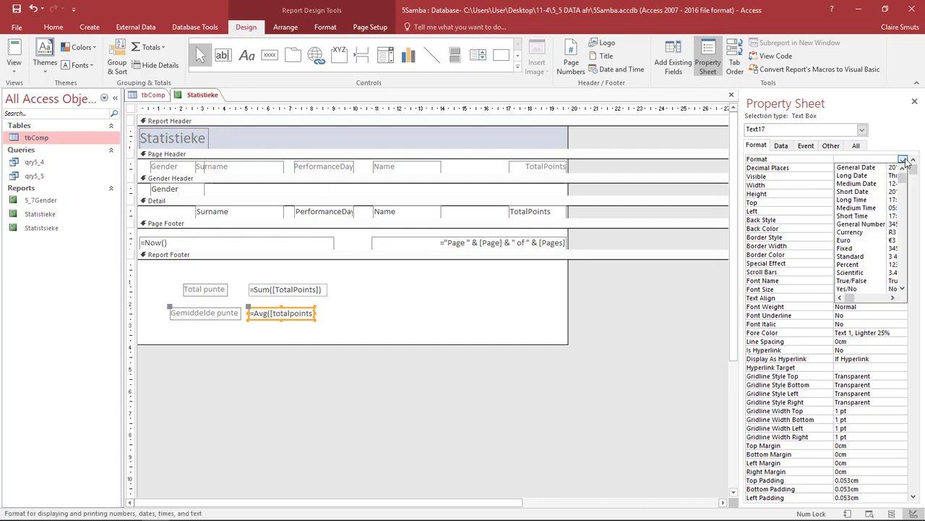
click(864, 248)
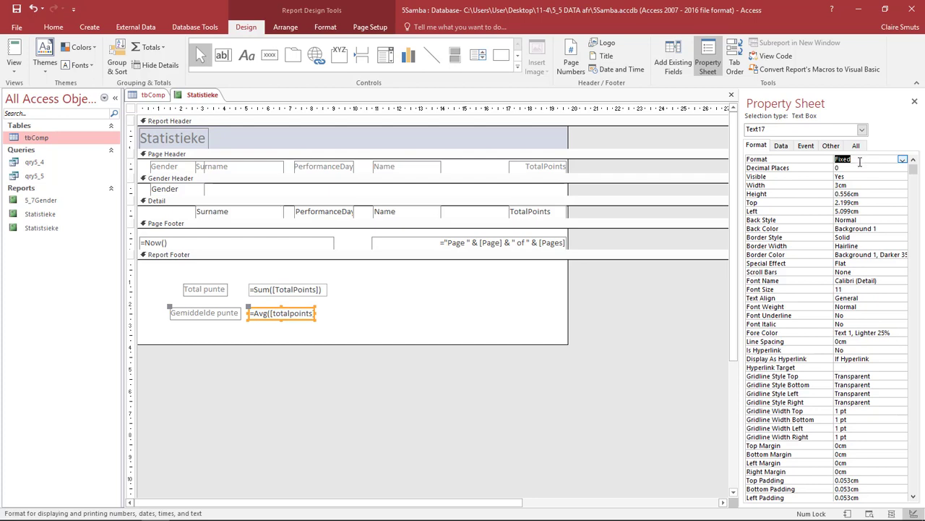
click(857, 167)
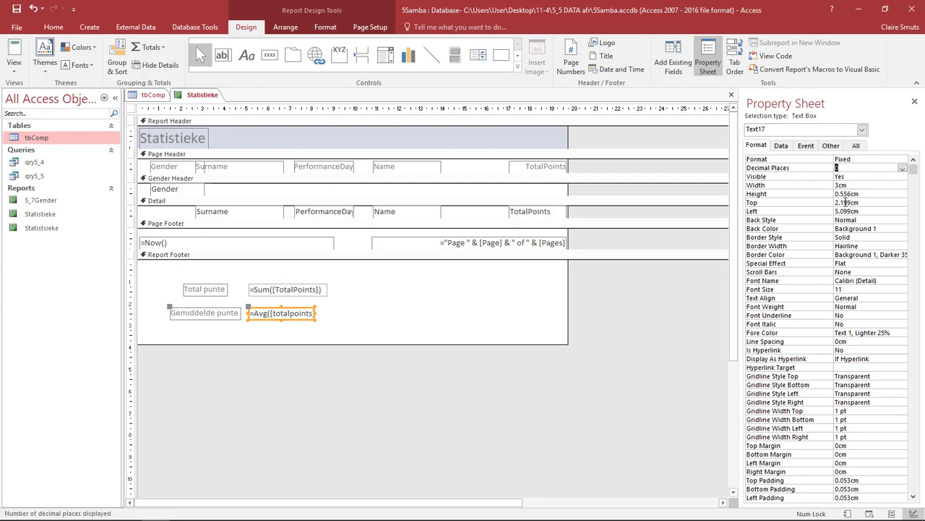
Step: Preview the report's last page to check the average in Fixed format, and return to Design View
click(870, 513)
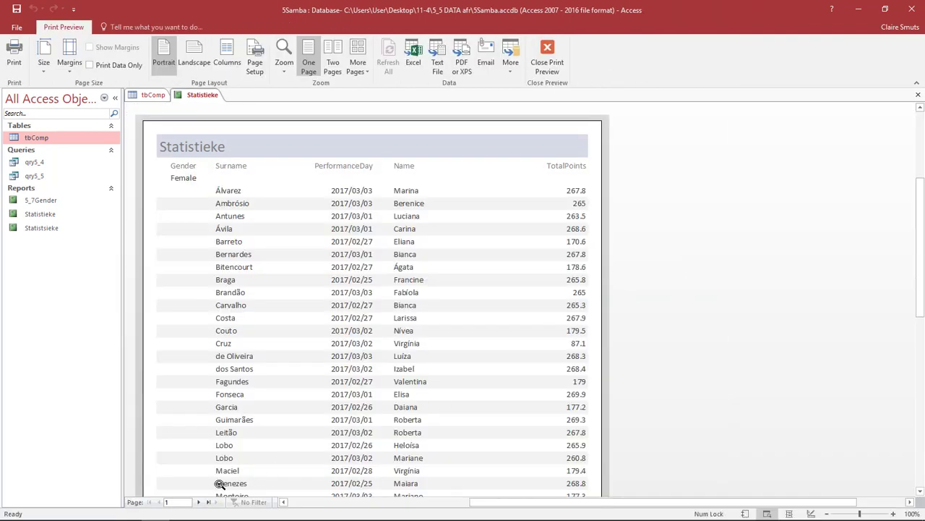
double_click(199, 502)
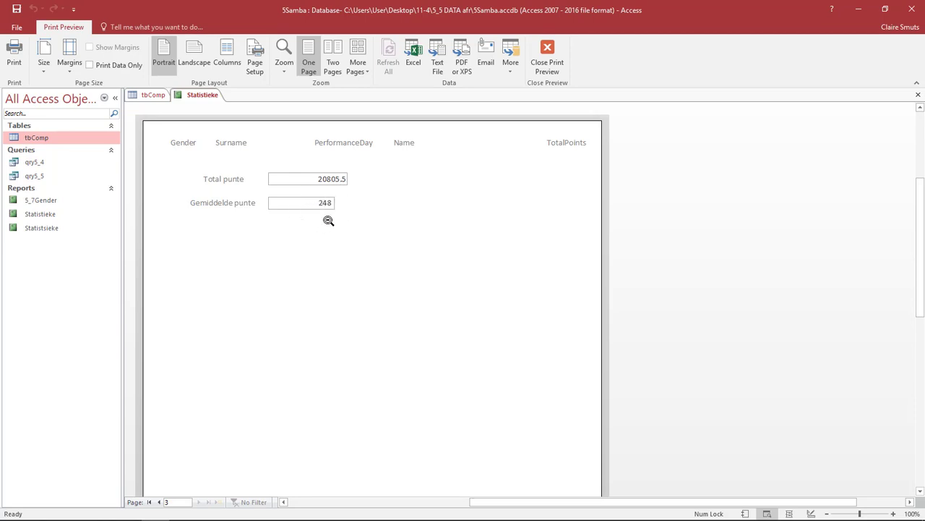
click(558, 57)
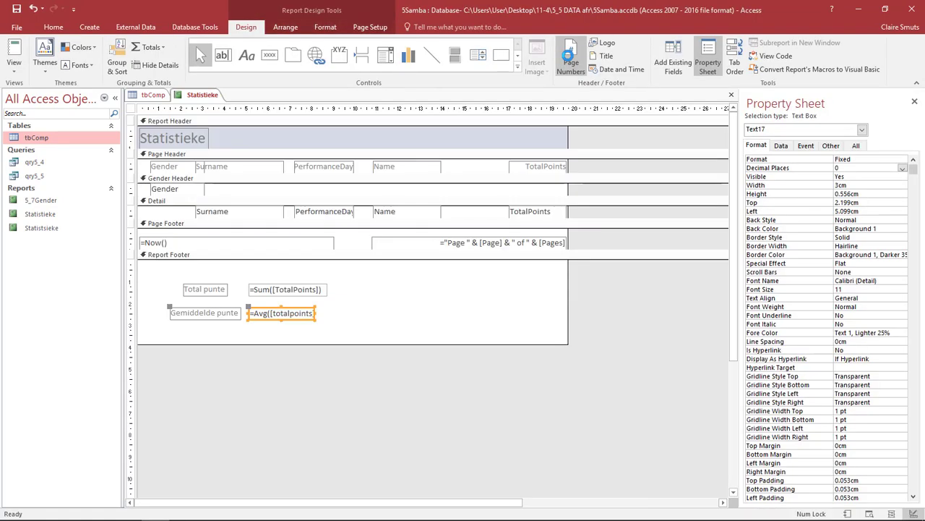
Step: Insert a text box in the Report Footer, level with the sum box at about 14.5 cm across, and caption its label "Minimum"
click(378, 318)
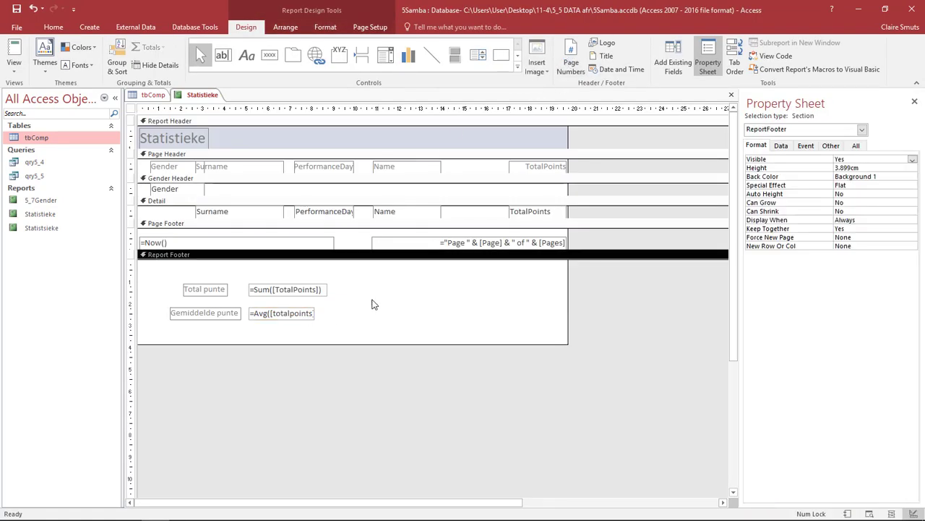
click(222, 55)
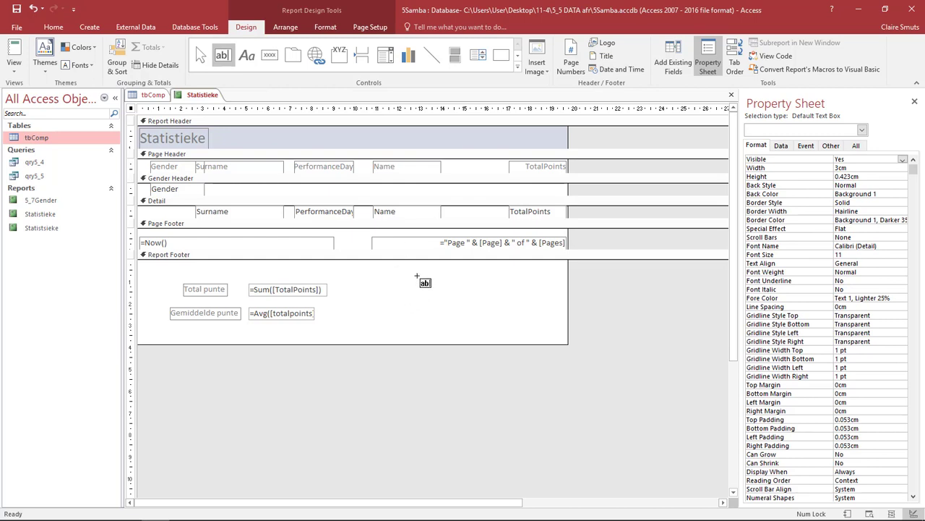
click(453, 285)
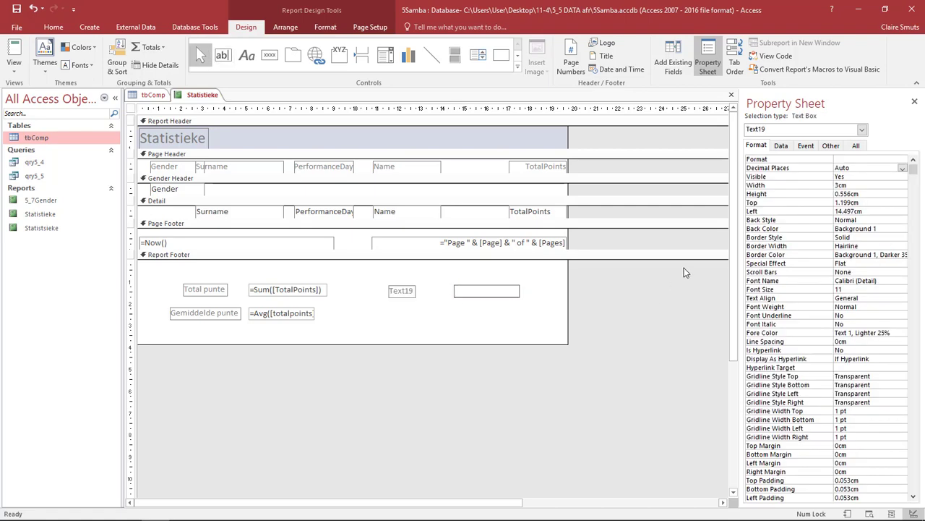
click(402, 292)
text(Minimum)
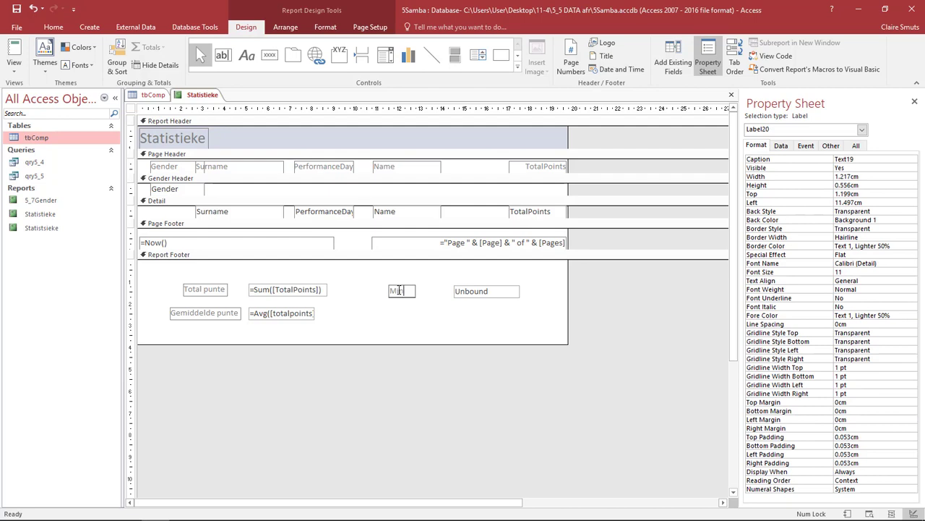
Step: Try to enter a Min expression on TotalPoints in the unbound text box beside Minimum
click(477, 291)
click(477, 290)
text(=Min()
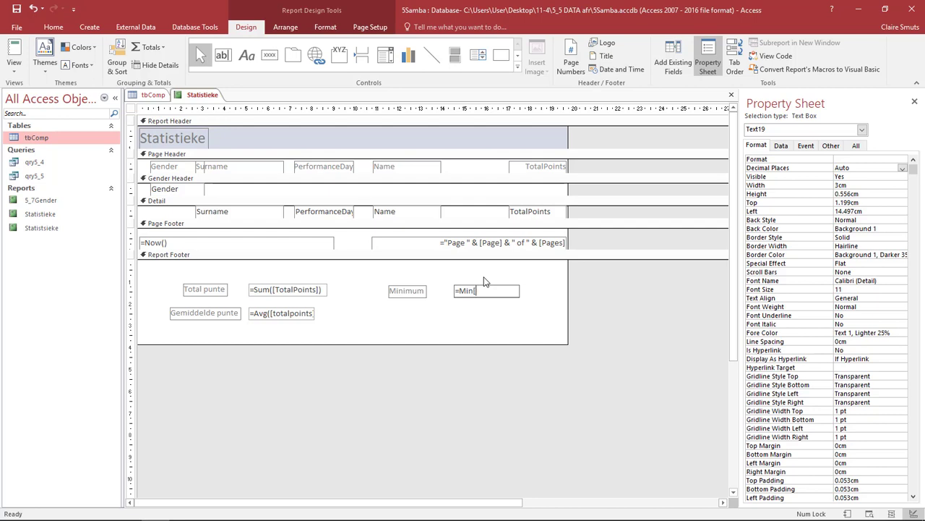
text(]()TotalPoints)
click(494, 316)
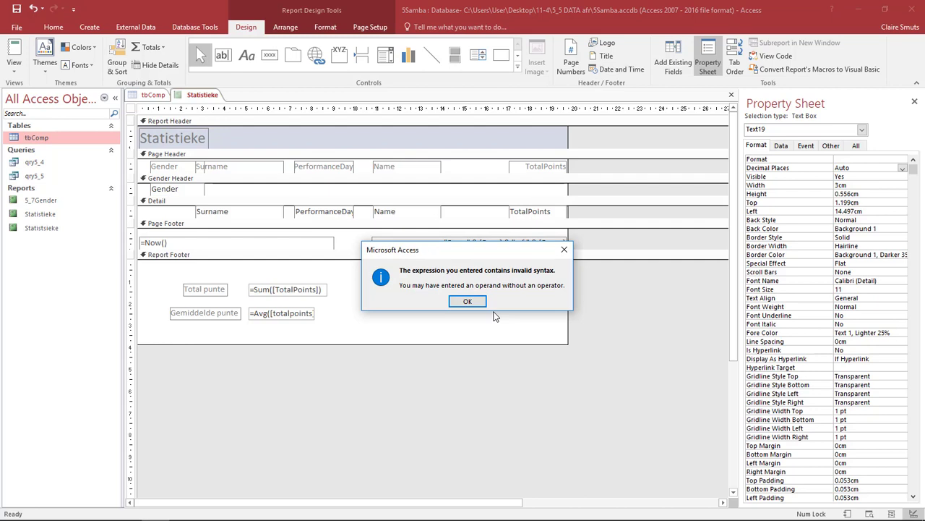
click(477, 302)
Step: Correct the function name and brackets in the Minimum text box so the expression reads =Min([TotalPoints])
key(BackSpace)
key(BackSpace)
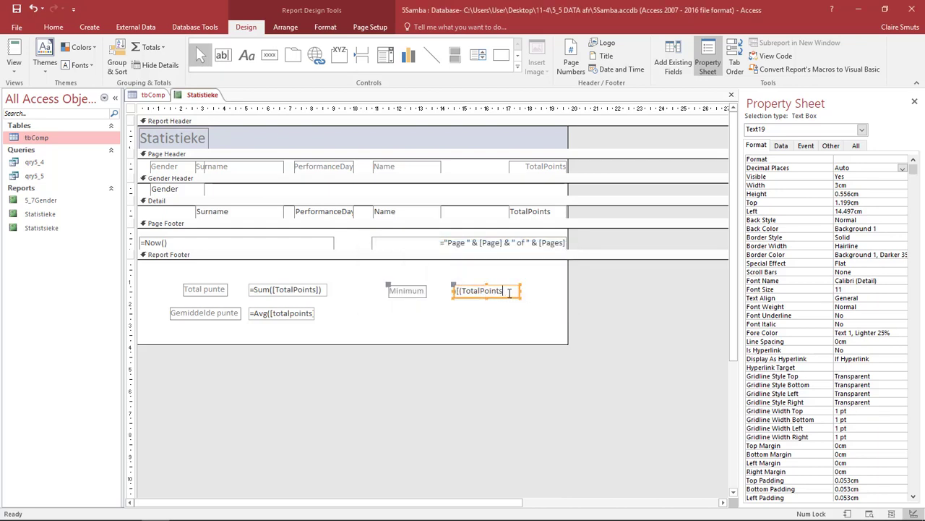
text(])
key(Left)
text())
key(Home)
key(Delete)
key(Delete)
text(([)
click(512, 308)
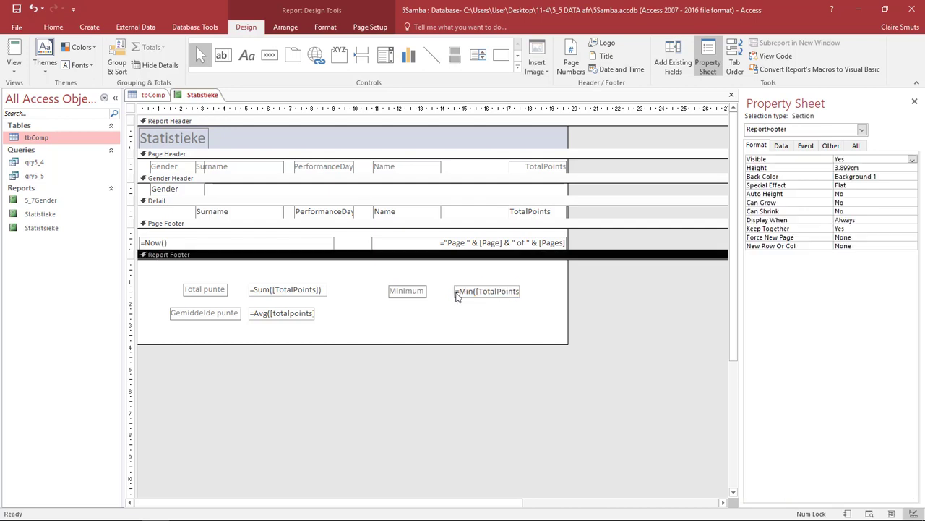
Step: Compare the footer's Minimum value with the lowest TotalPoints among the records in Report View
click(13, 71)
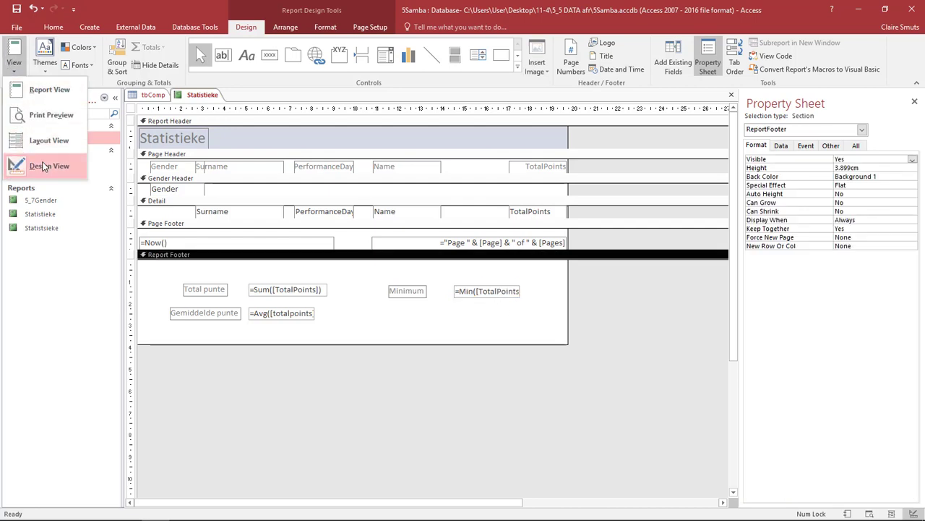
click(48, 90)
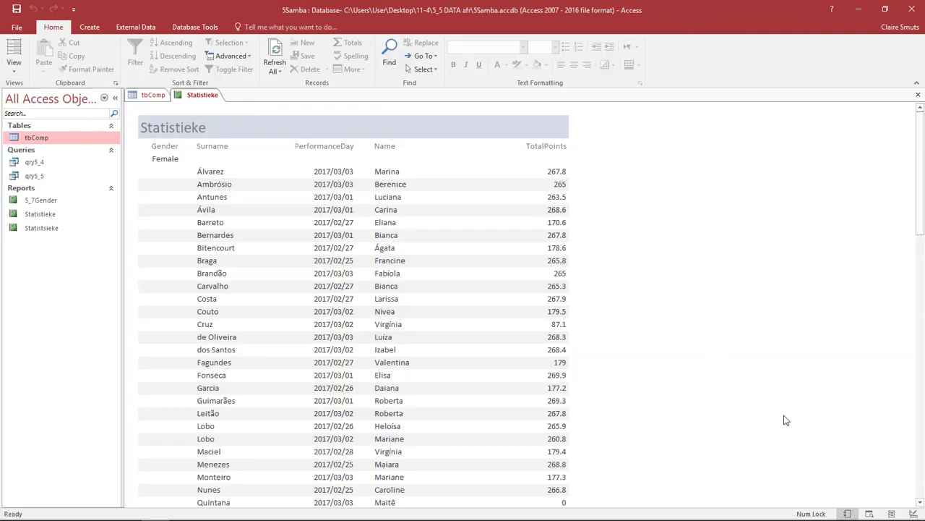
scroll(786, 418, down, 15)
scroll(786, 418, down, 5)
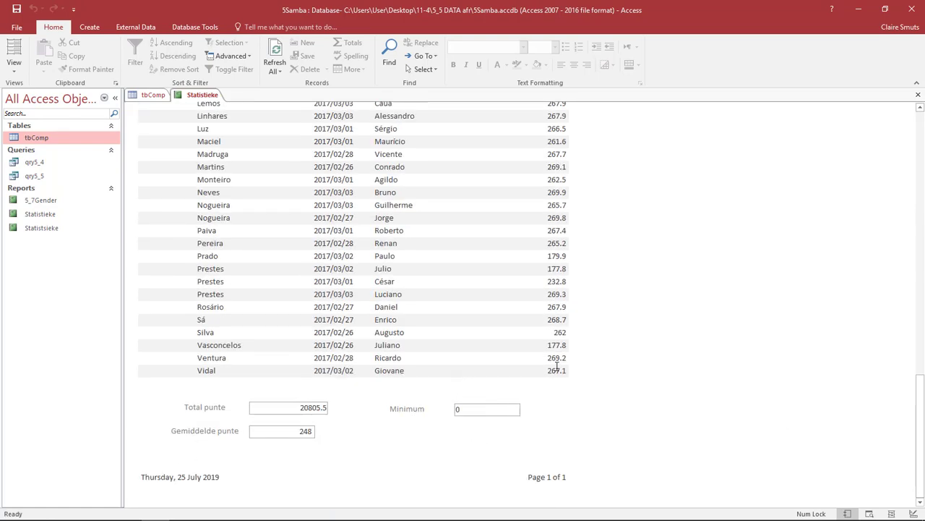
scroll(556, 367, up, 9)
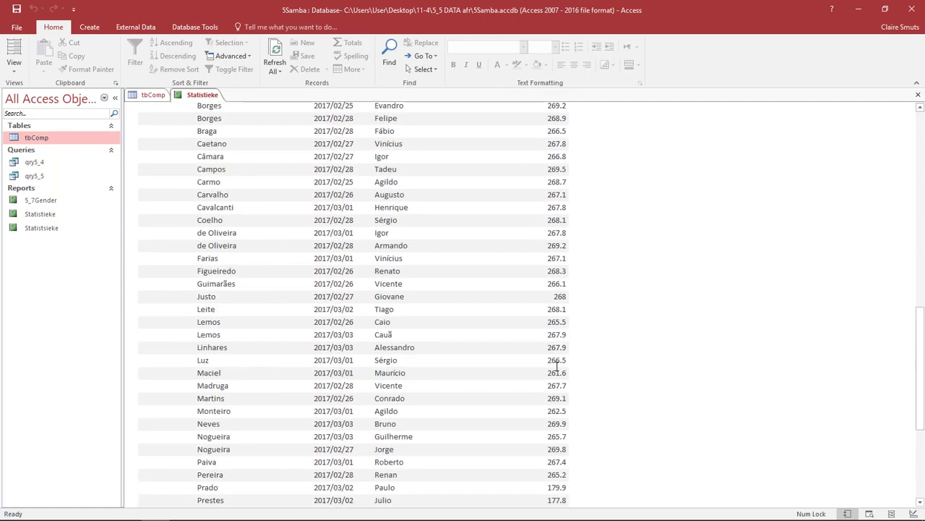
scroll(559, 366, up, 5)
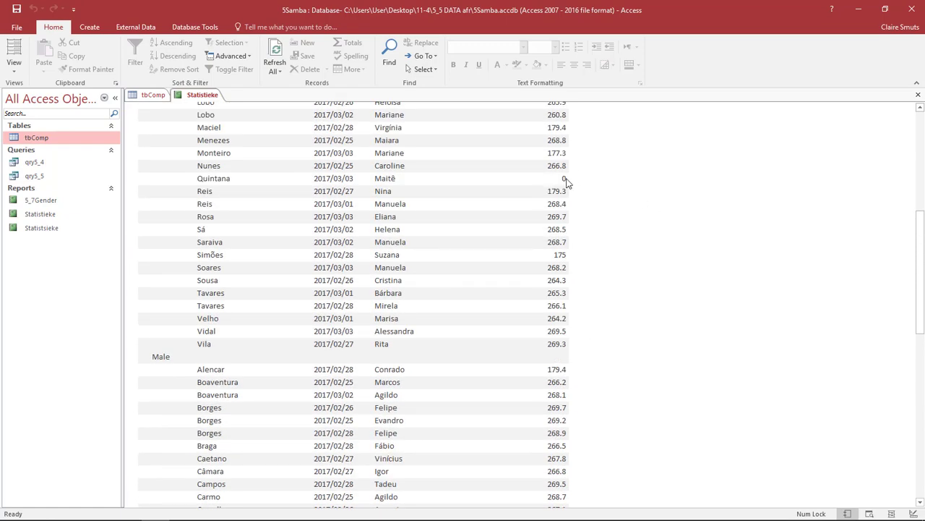
Step: Insert a text box in the Report Footer below the Minimum box, about 14.6 cm across, and caption its label "Aantal rekords"
click(913, 513)
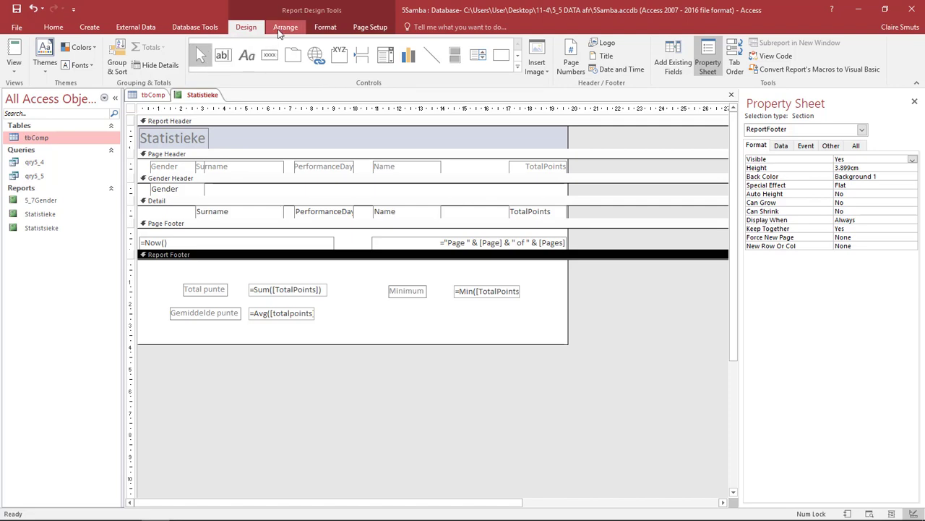
click(230, 61)
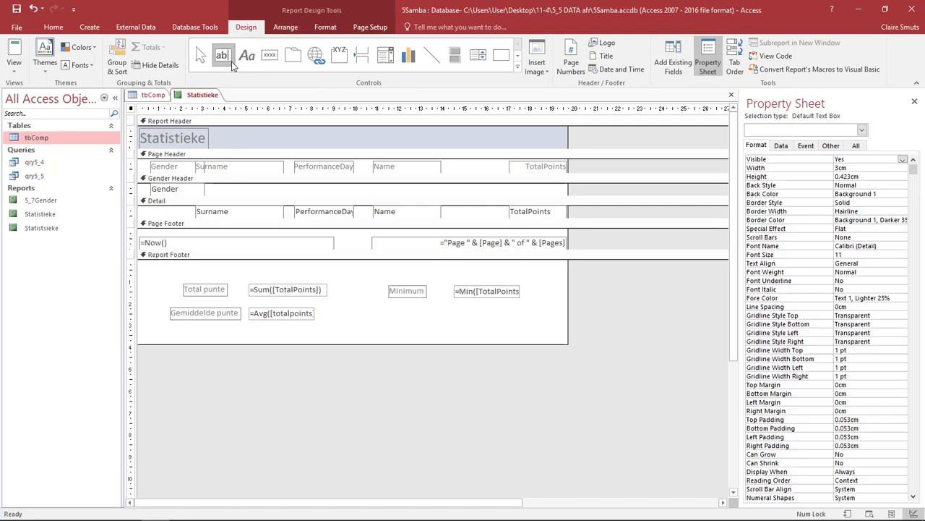
click(456, 313)
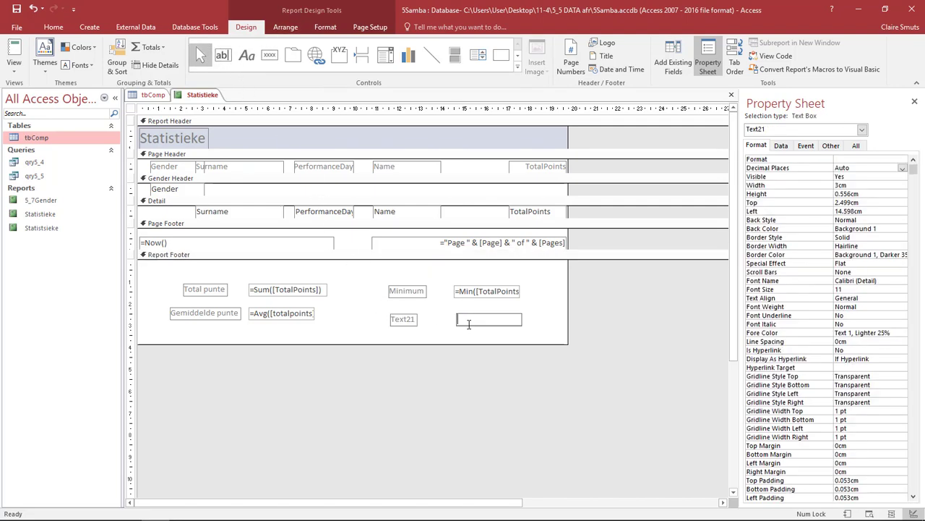
click(412, 319)
click(408, 319)
key(BackSpace)
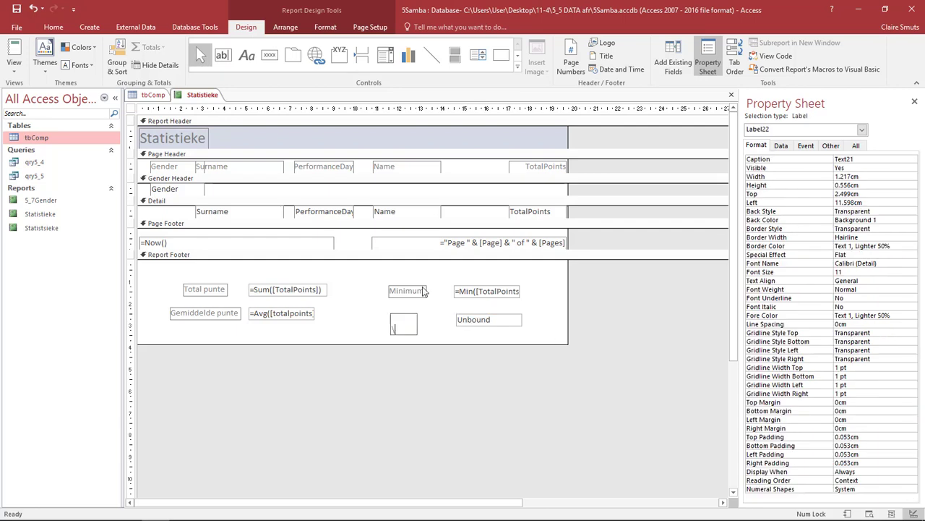
text(Aantal rekords)
key(Return)
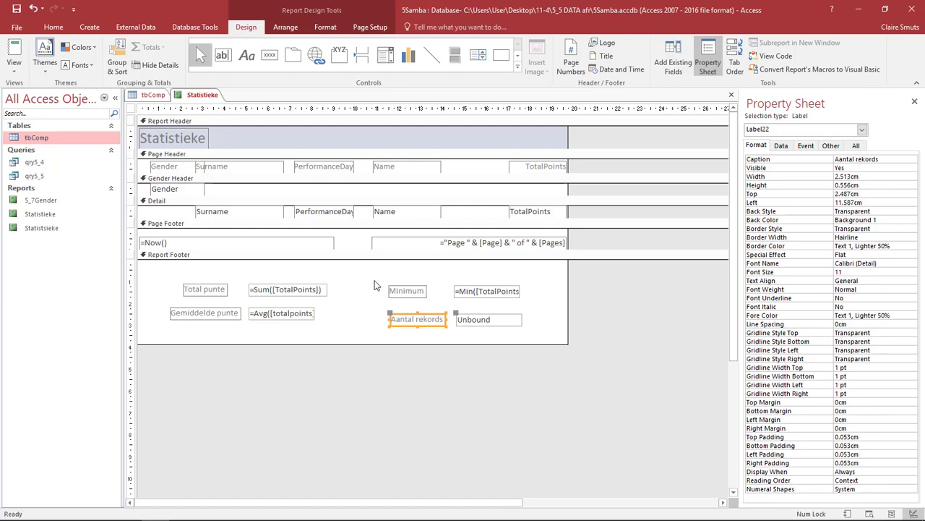
Step: Enter =Count(*) in the unbound text box beside Aantal rekords and check the footer in Report View
click(466, 318)
click(466, 319)
text(=Count()
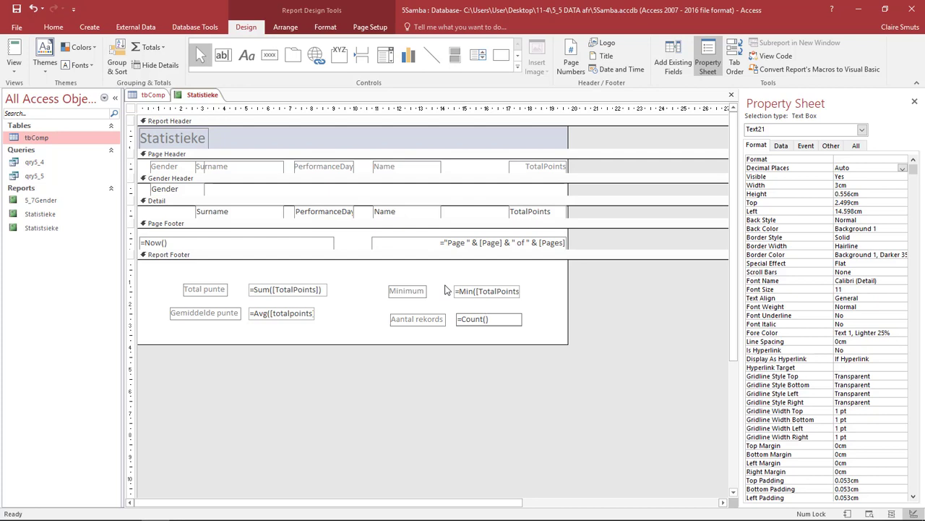
text(*)
click(14, 63)
click(20, 88)
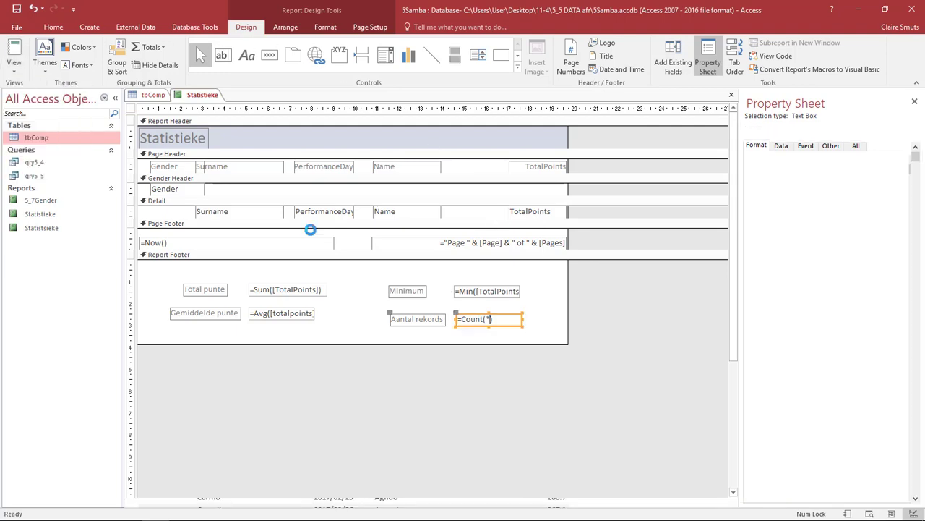
drag(919, 134, 916, 409)
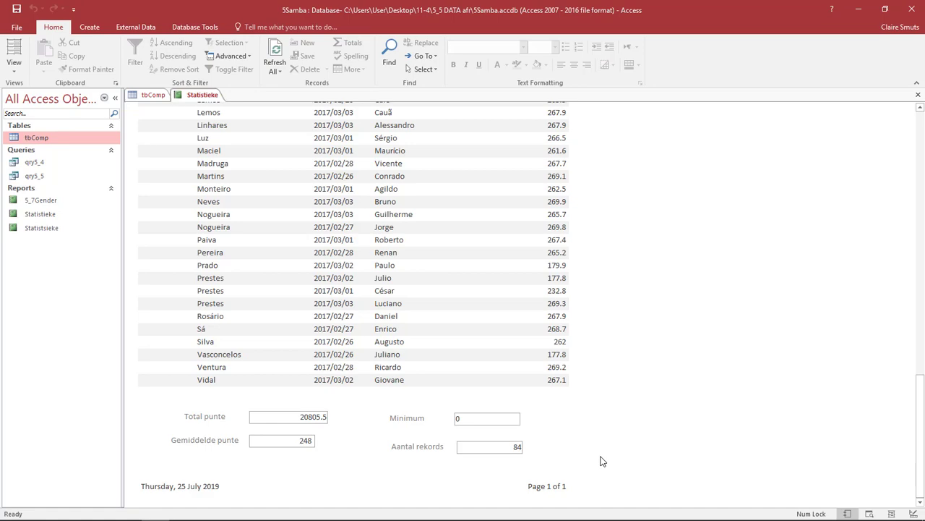
Step: Set the format of the =Now() box in the Page Footer to dd/MM/yy hh:mm:ss and check it in Print Preview
click(913, 513)
click(180, 242)
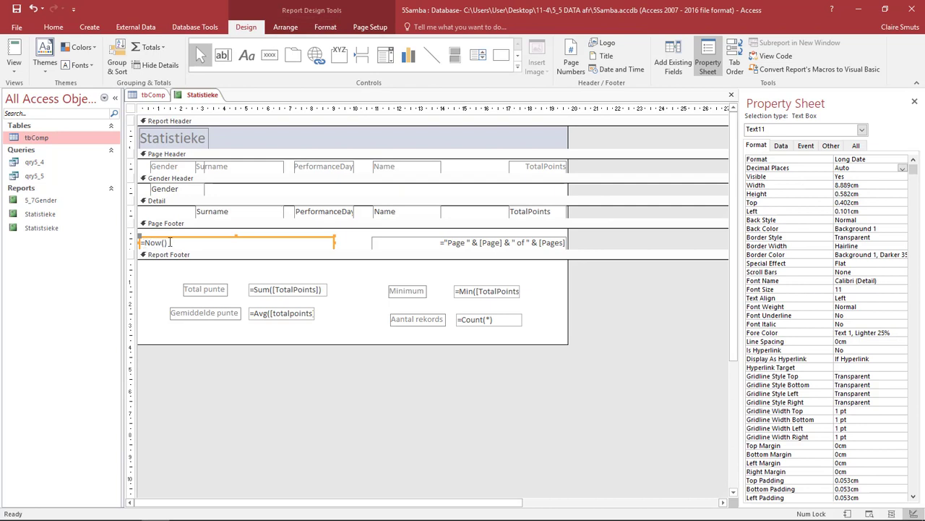
click(329, 27)
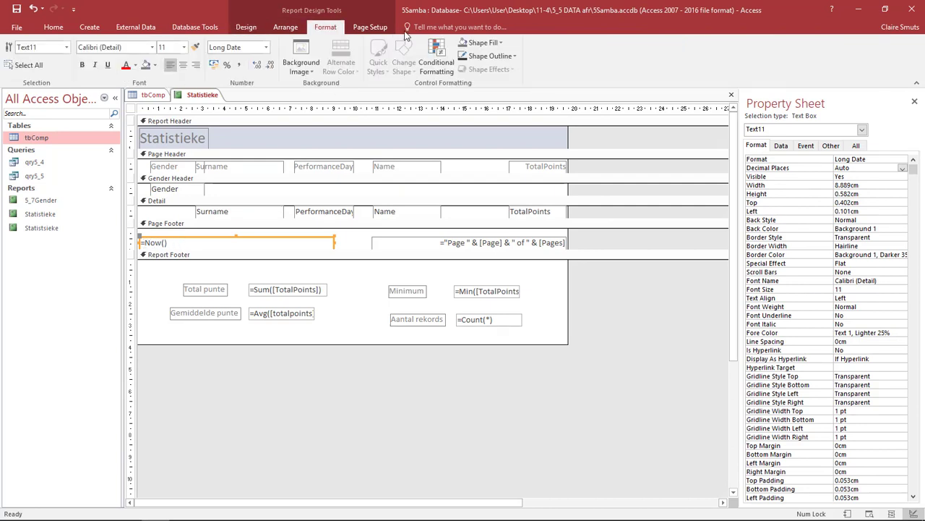
click(267, 48)
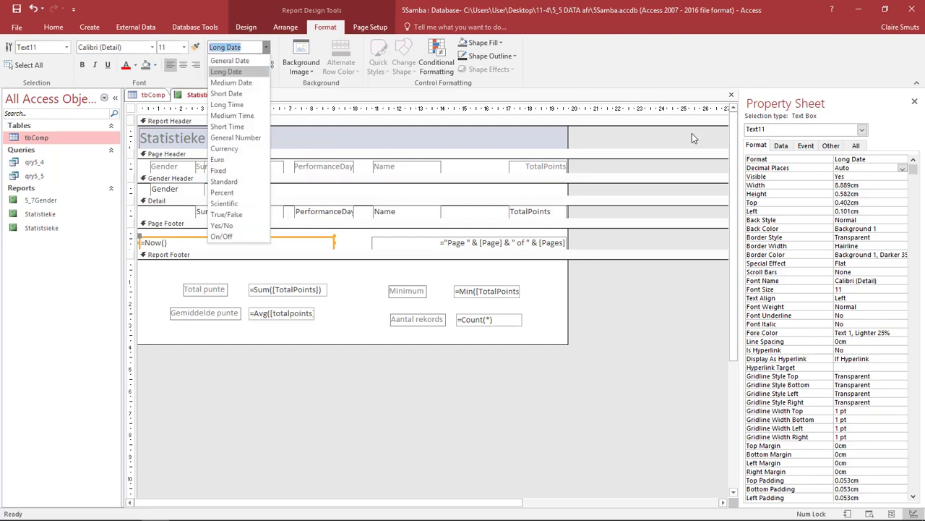
click(878, 162)
key(shift+Home)
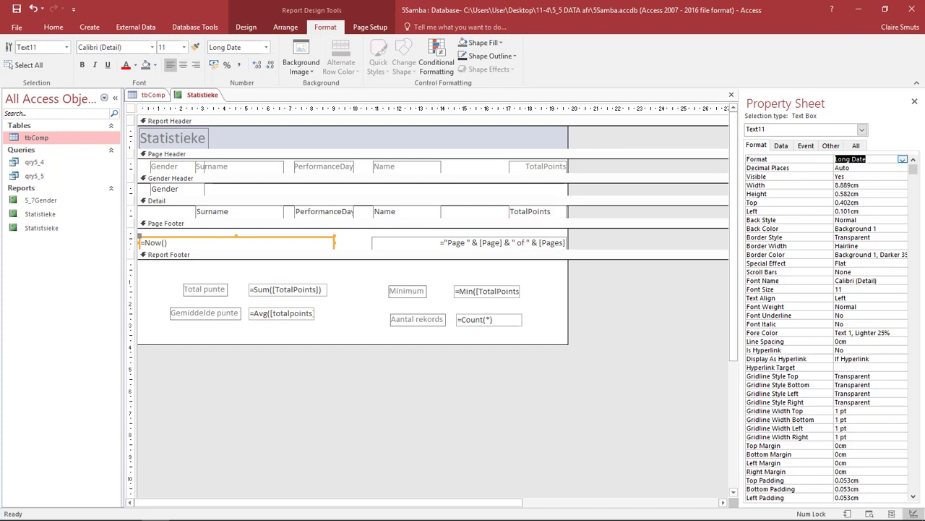
text(dd/mm/yy hh:mm:ss)
drag(857, 159, 846, 160)
text(MM)
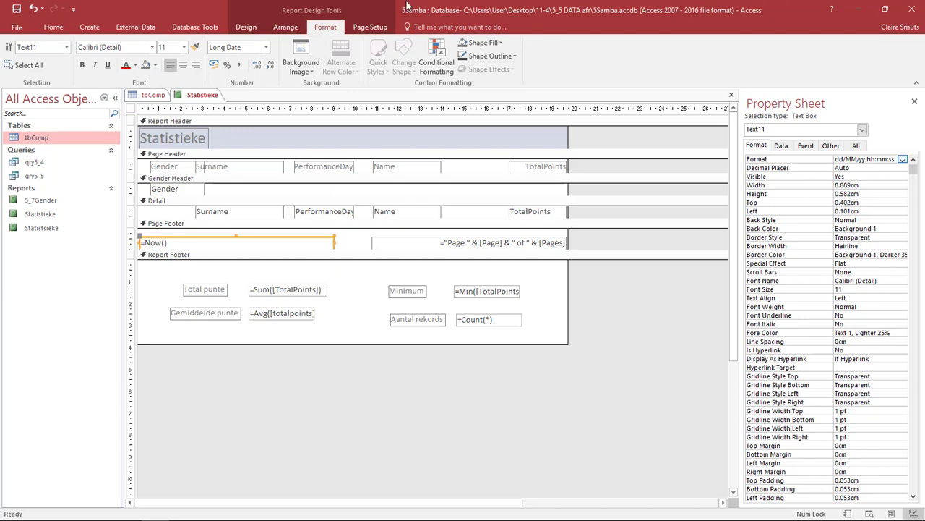
click(53, 26)
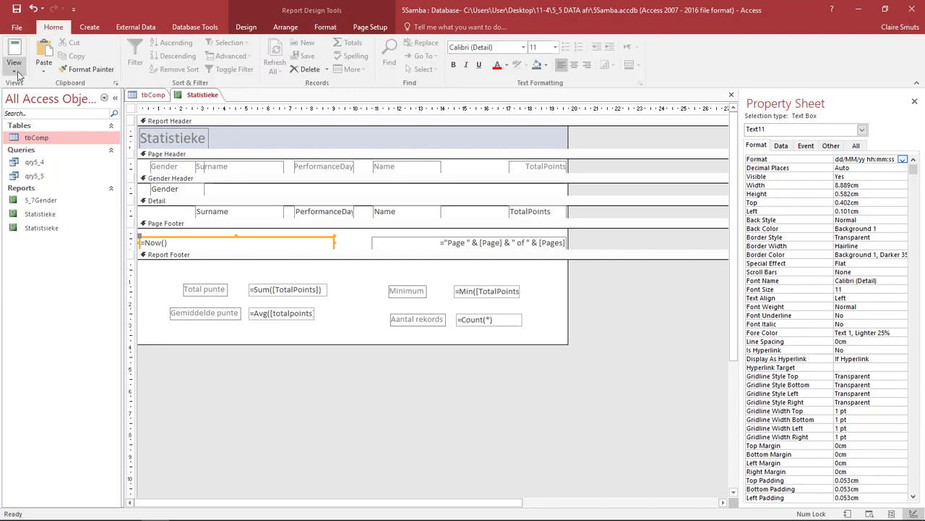
click(15, 73)
click(36, 120)
click(303, 365)
scroll(304, 368, down, 5)
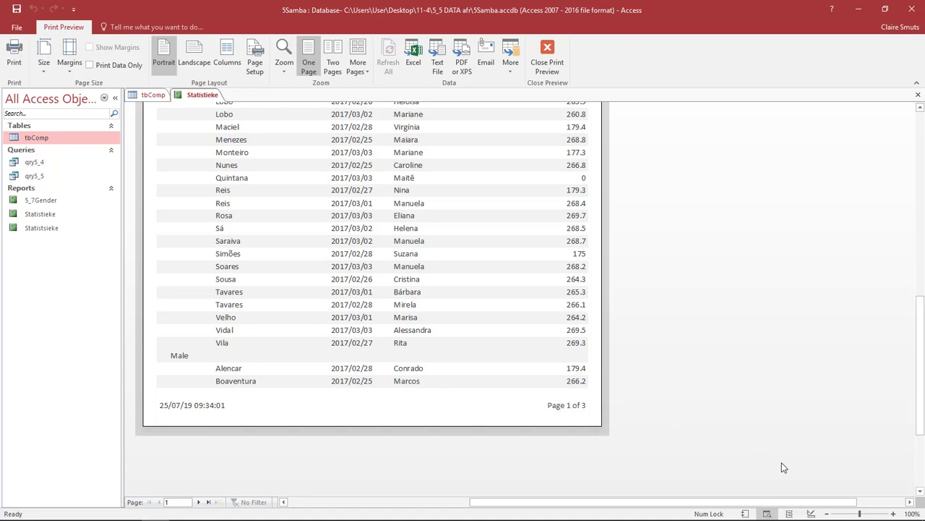
Step: Reduce the page number expression in the Page Footer to =[Page] in Design View
click(811, 513)
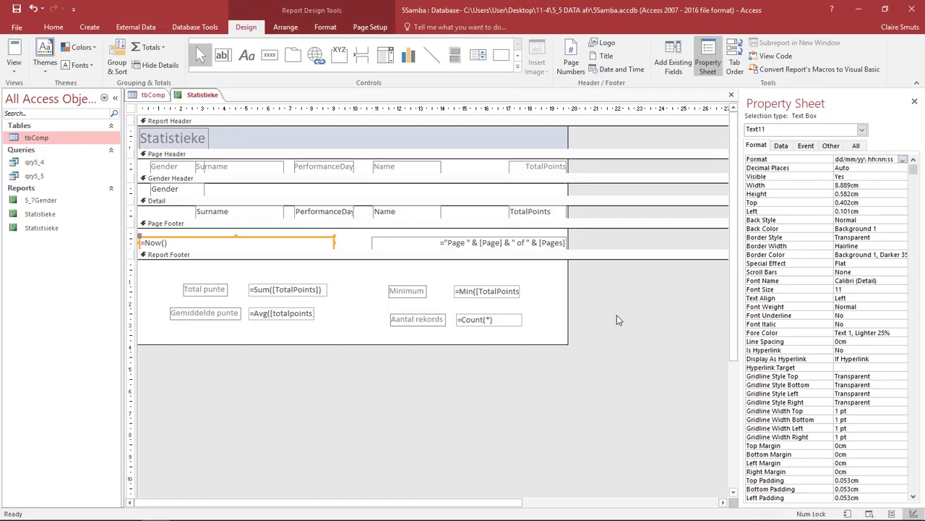
click(502, 243)
double_click(503, 243)
drag(411, 243, 437, 246)
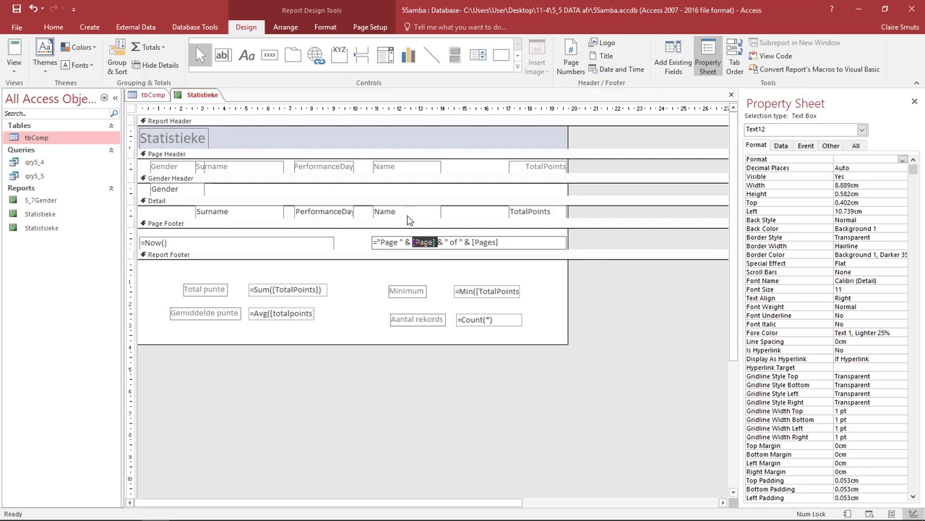
drag(377, 241, 517, 243)
key(Delete)
key(Delete)
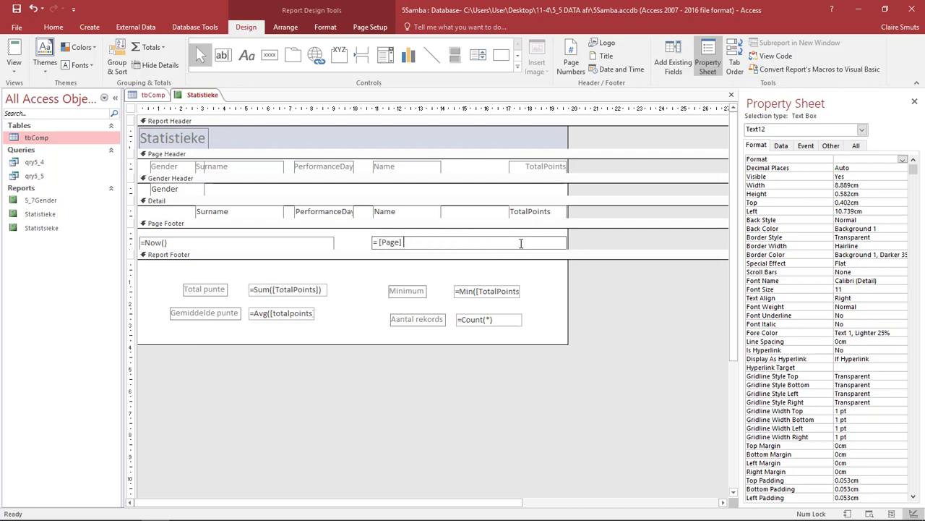
click(446, 263)
Step: Page through the report in Print Preview to check the page number in each page's footer
click(14, 67)
click(39, 116)
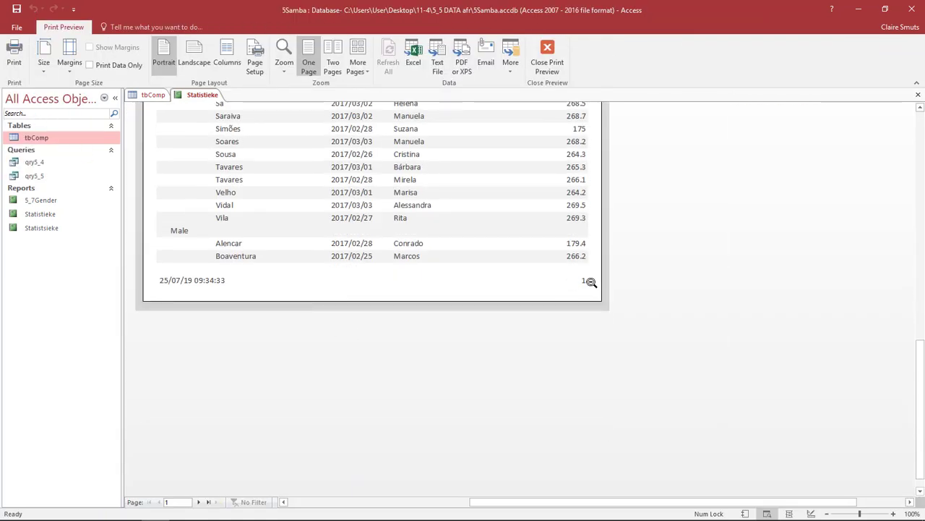
click(200, 502)
click(200, 502)
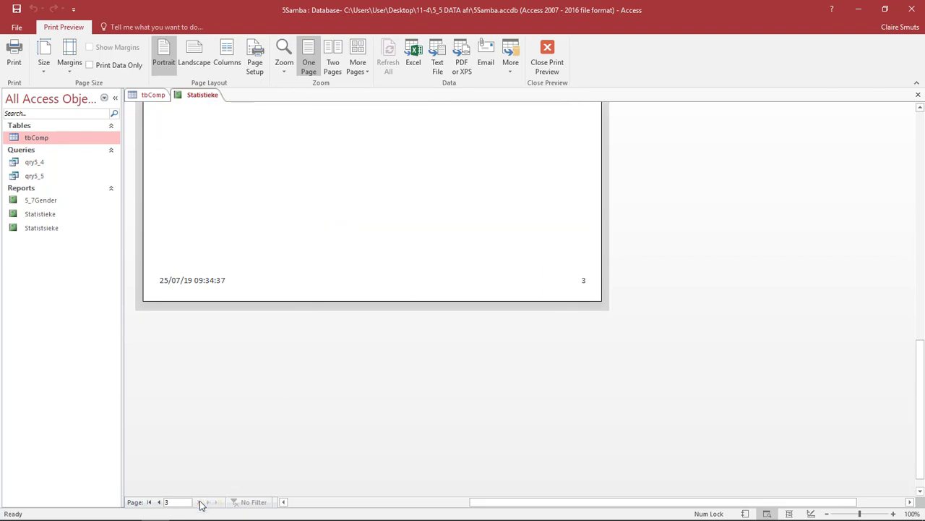
click(160, 501)
click(160, 502)
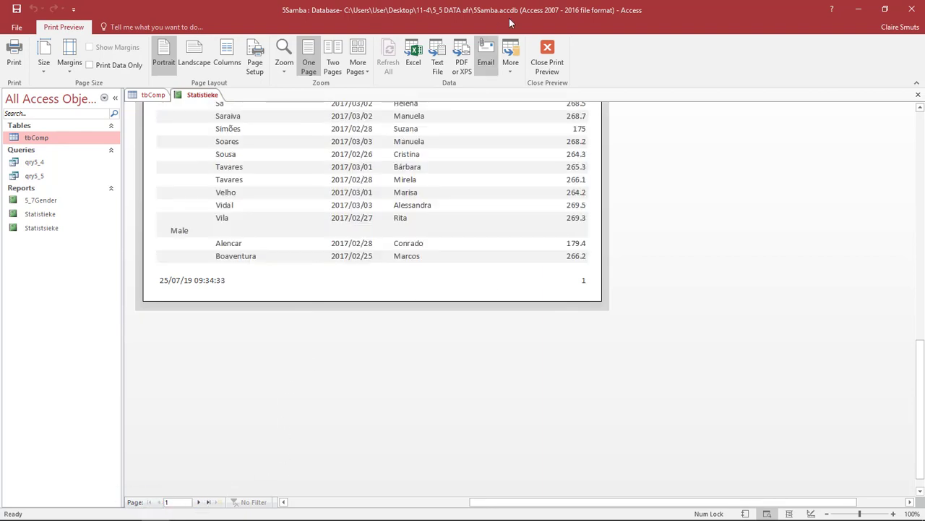
click(548, 49)
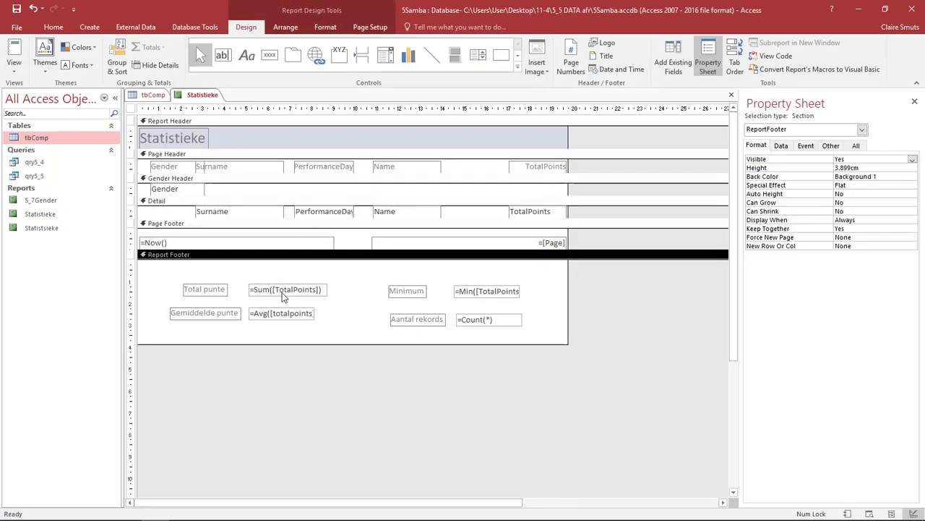
Step: Replace the Now function in the Page Footer's date box with Date so it reads =Date(), and preview the report
click(167, 242)
click(152, 243)
double_click(152, 242)
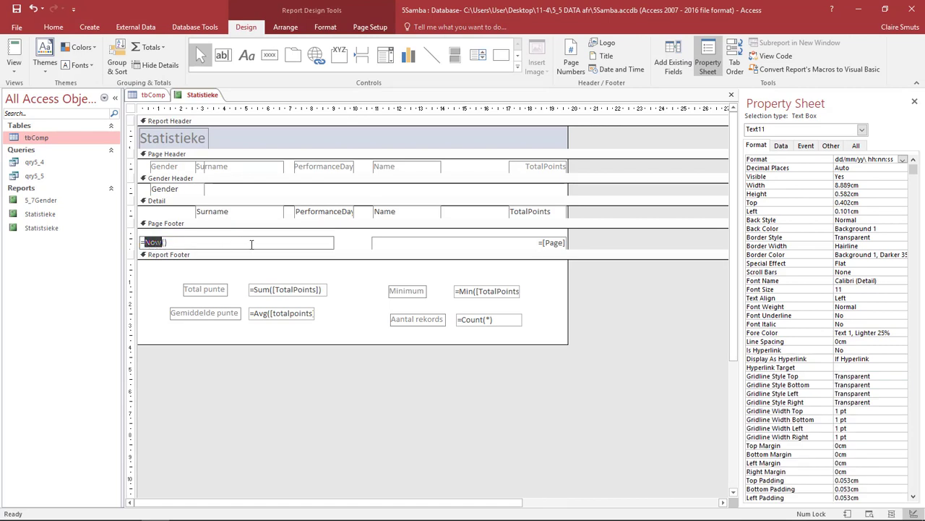
text(Date)
click(14, 63)
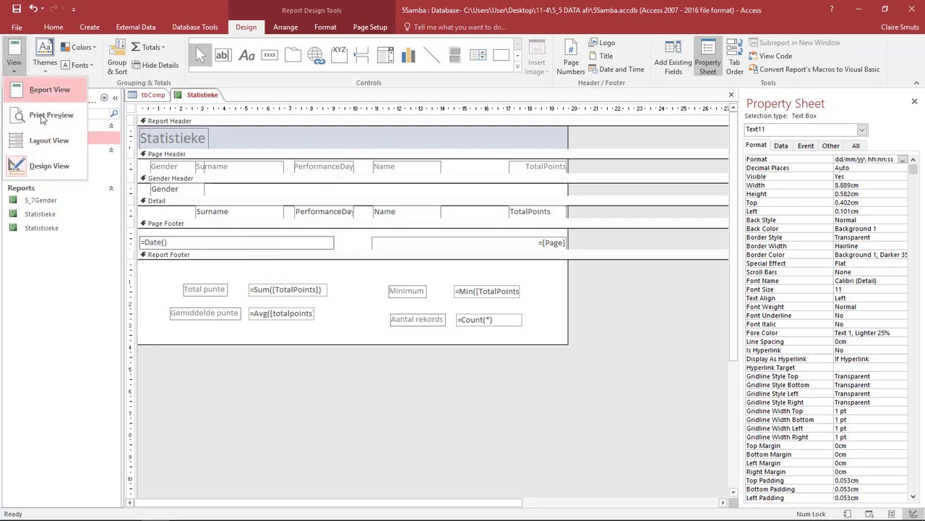
click(42, 117)
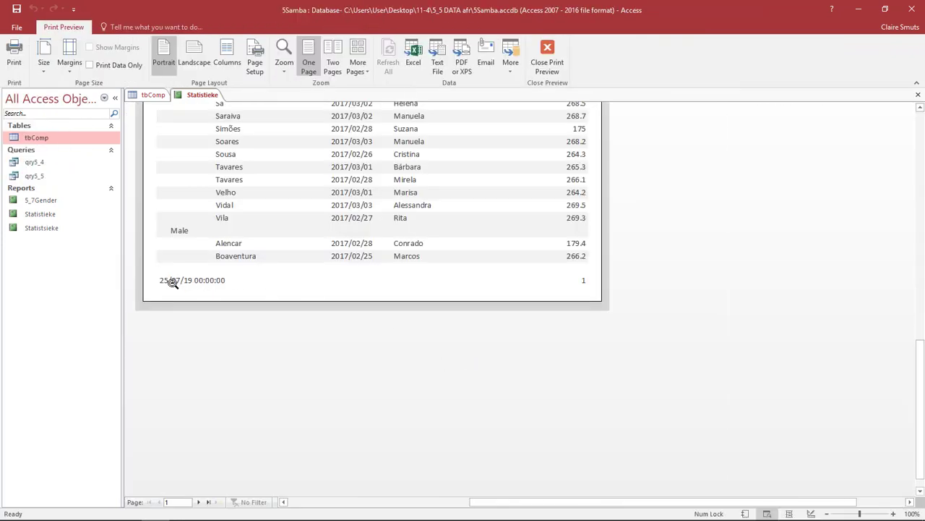